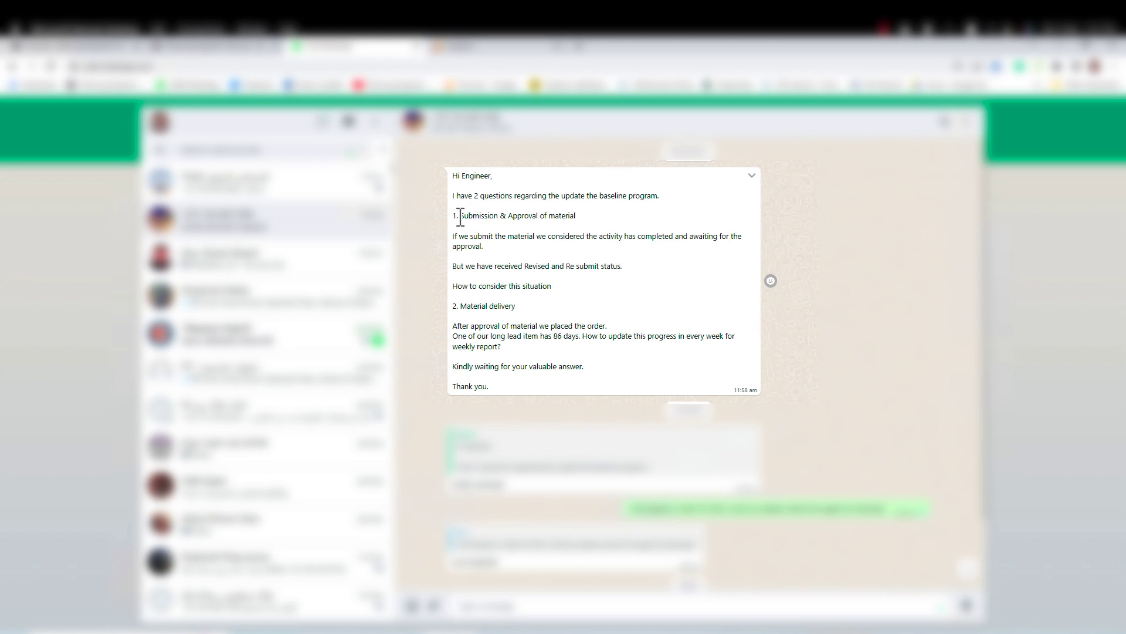
- Read the chat message's two questions on updating material submission and approval, and on weekly progress for long-lead material delivery
{"action": "left_click_drag", "start_coordinate": [457, 215], "coordinate": [575, 218]}
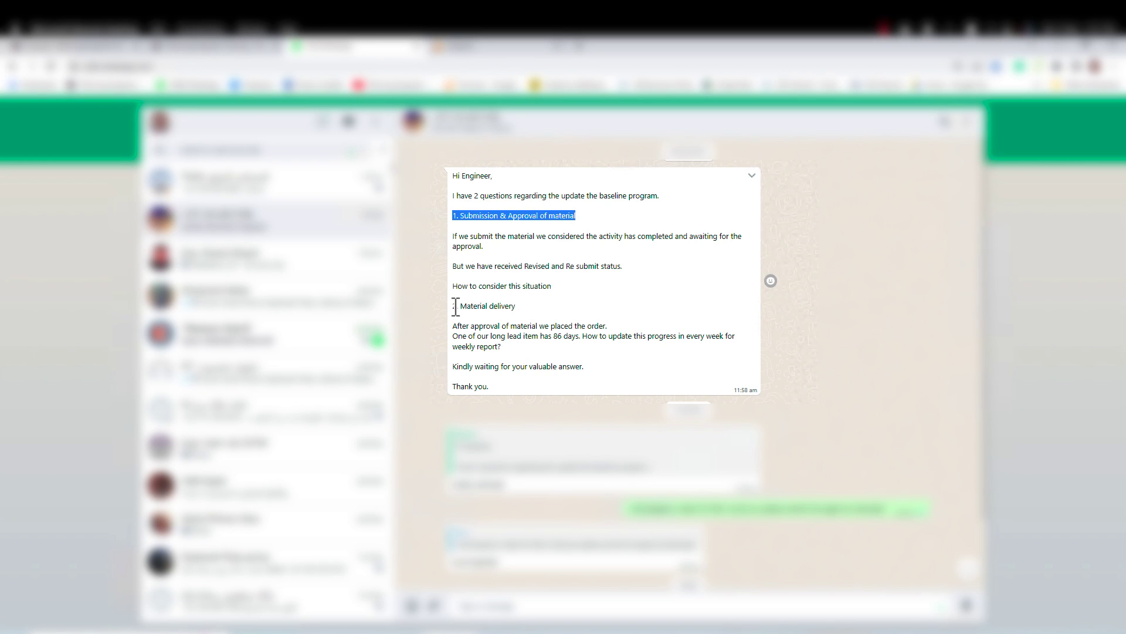
{"action": "left_click_drag", "start_coordinate": [454, 305], "coordinate": [532, 309]}
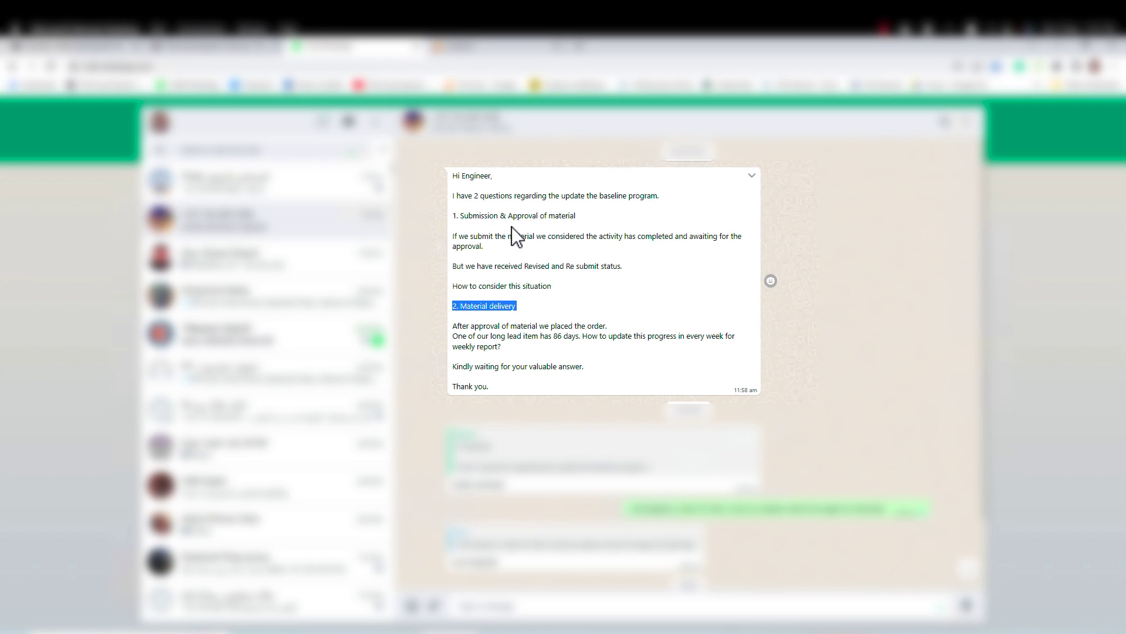
{"action": "left_click", "coordinate": [484, 252]}
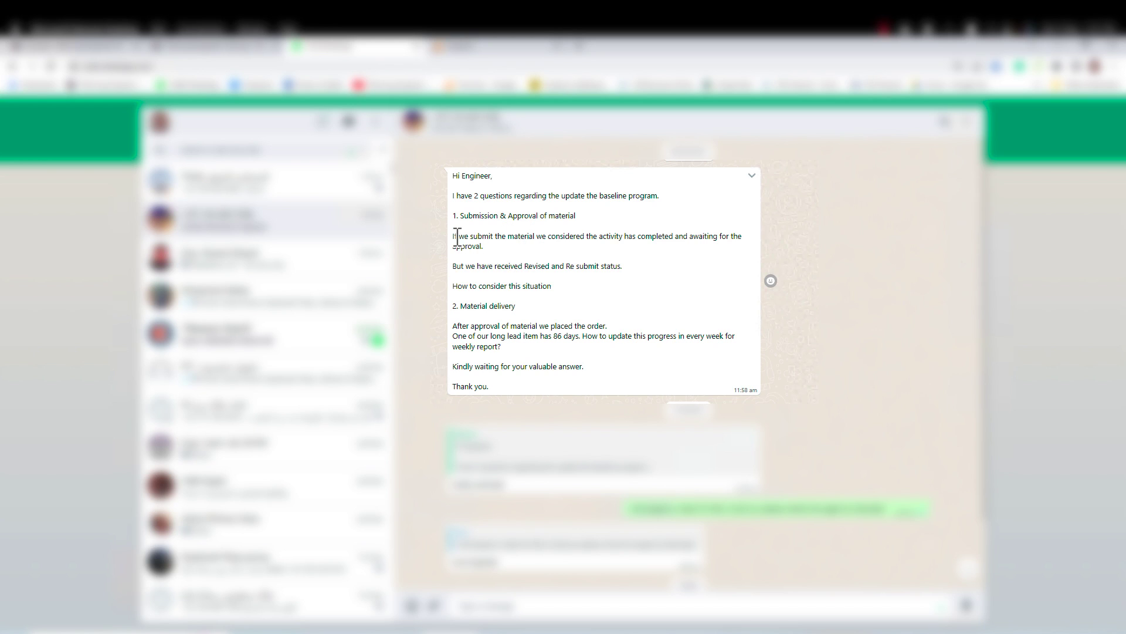
{"action": "left_click_drag", "start_coordinate": [458, 237], "coordinate": [734, 247]}
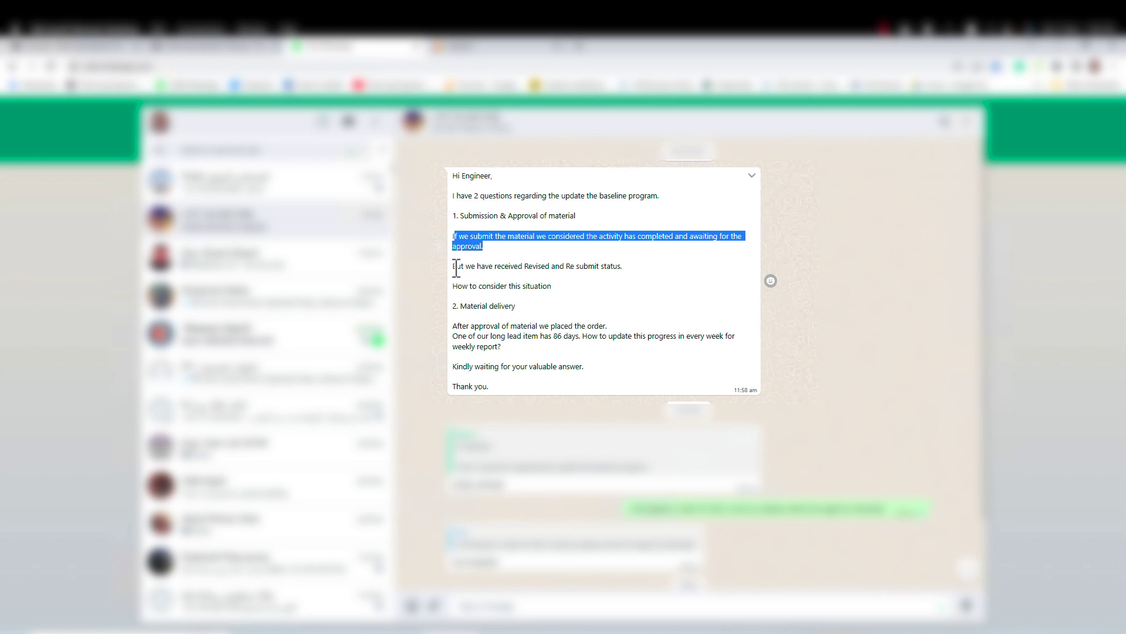
{"action": "left_click_drag", "start_coordinate": [453, 266], "coordinate": [455, 239]}
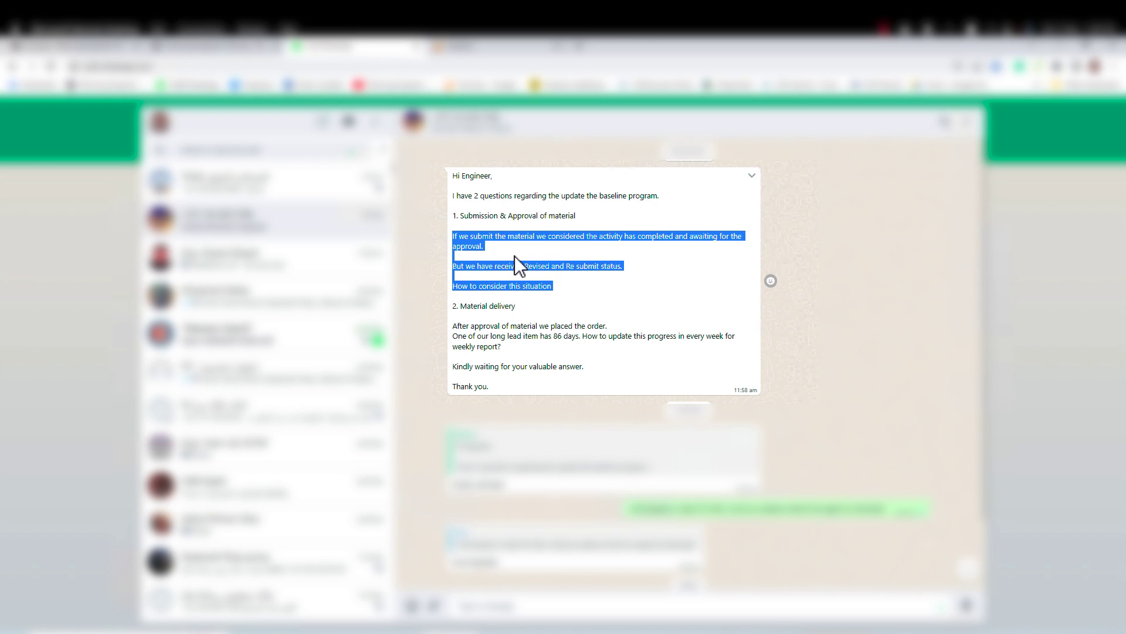
{"action": "left_click", "coordinate": [493, 328]}
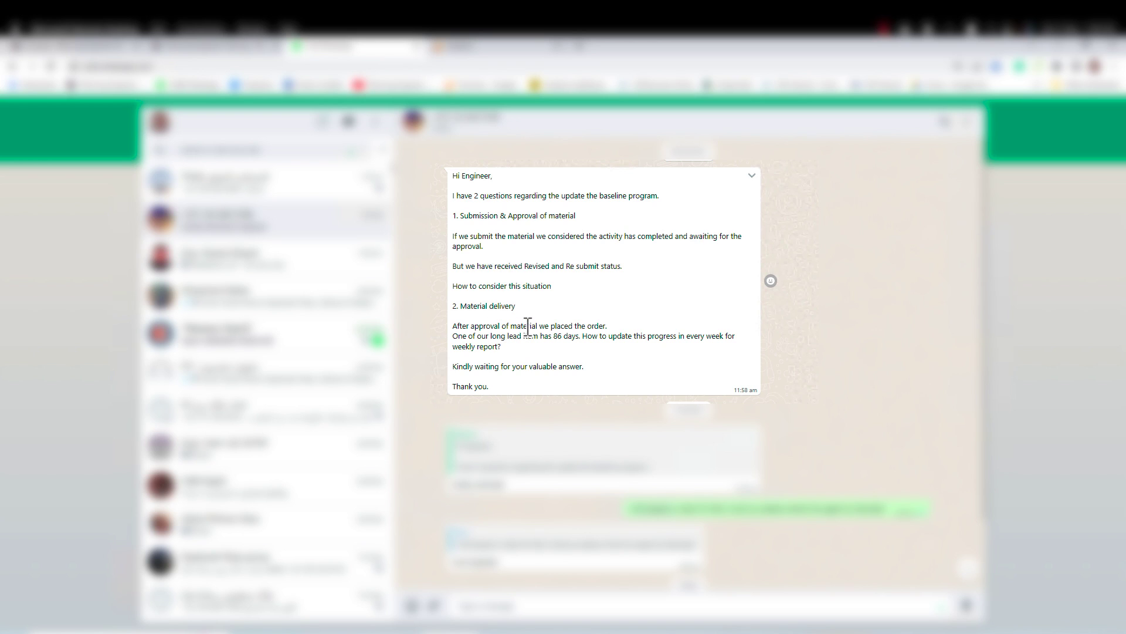
{"action": "left_click_drag", "start_coordinate": [535, 326], "coordinate": [586, 327]}
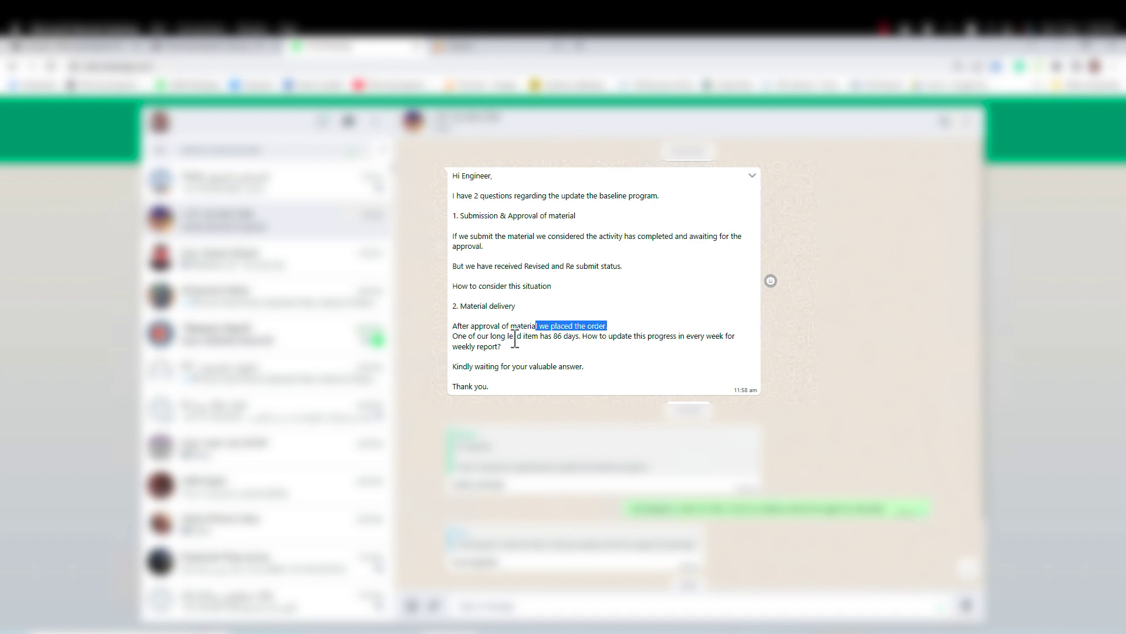
{"action": "left_click_drag", "start_coordinate": [454, 337], "coordinate": [583, 338]}
{"action": "mouse_move", "coordinate": [584, 338]}
{"action": "left_mouse_down"}
{"action": "mouse_move", "coordinate": [747, 347]}
{"action": "mouse_move", "coordinate": [699, 360]}
{"action": "mouse_move", "coordinate": [590, 351]}
{"action": "left_mouse_up"}
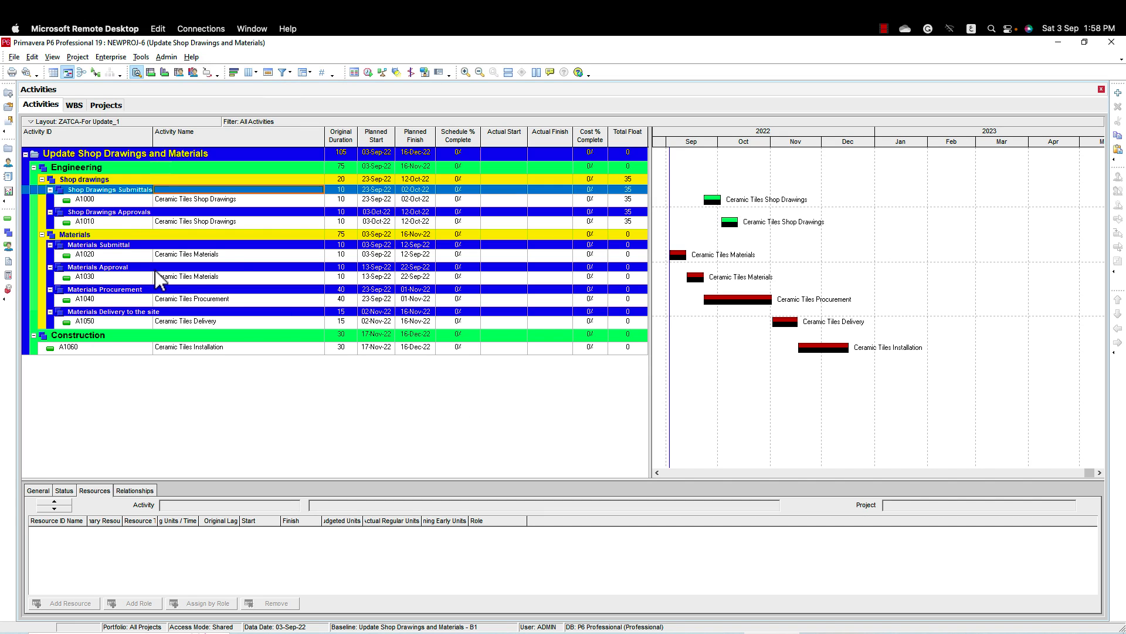
- In Primavera P6, review the shop drawings and materials WBS groups, including submittal, approval, procurement and delivery to the site
{"action": "left_click", "coordinate": [164, 180]}
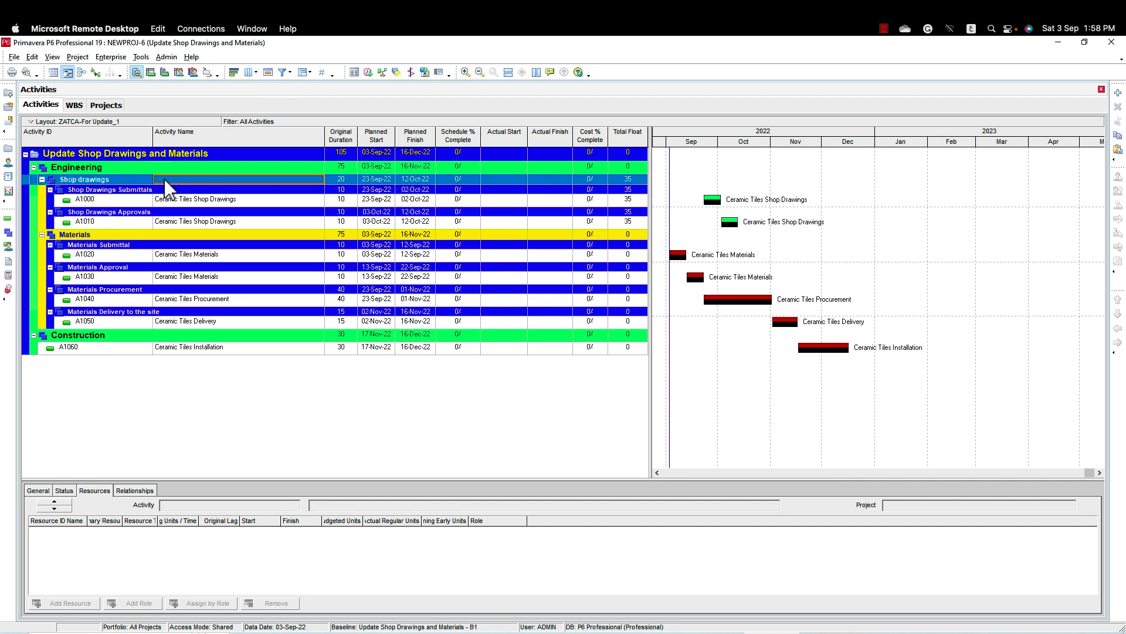
{"action": "left_click", "coordinate": [176, 212]}
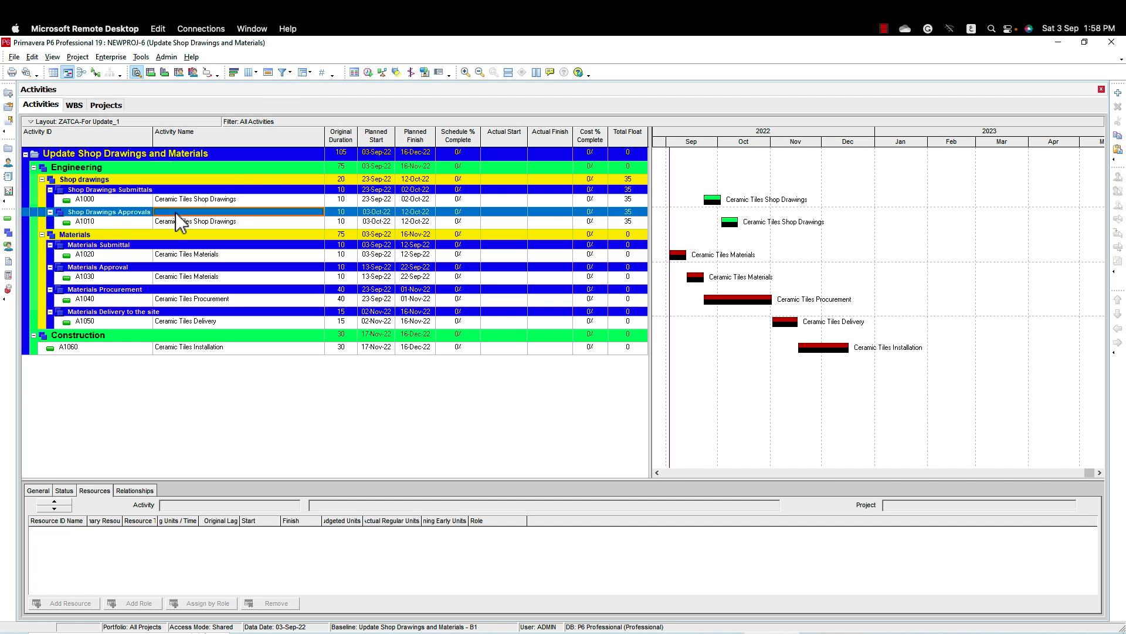
{"action": "left_click", "coordinate": [146, 235]}
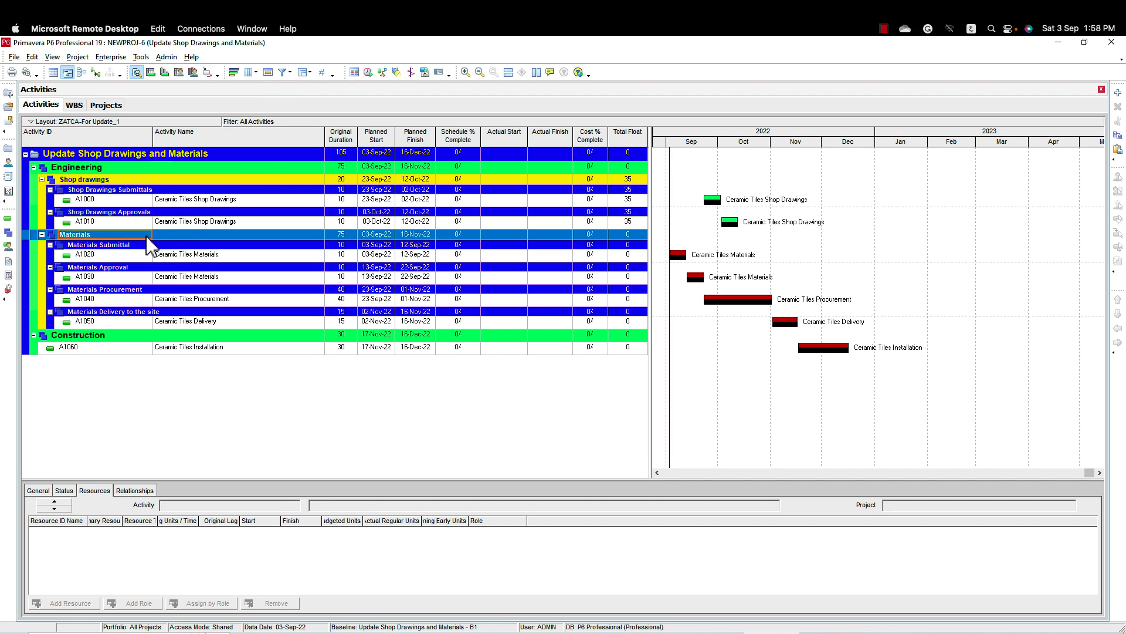
{"action": "left_click", "coordinate": [193, 244]}
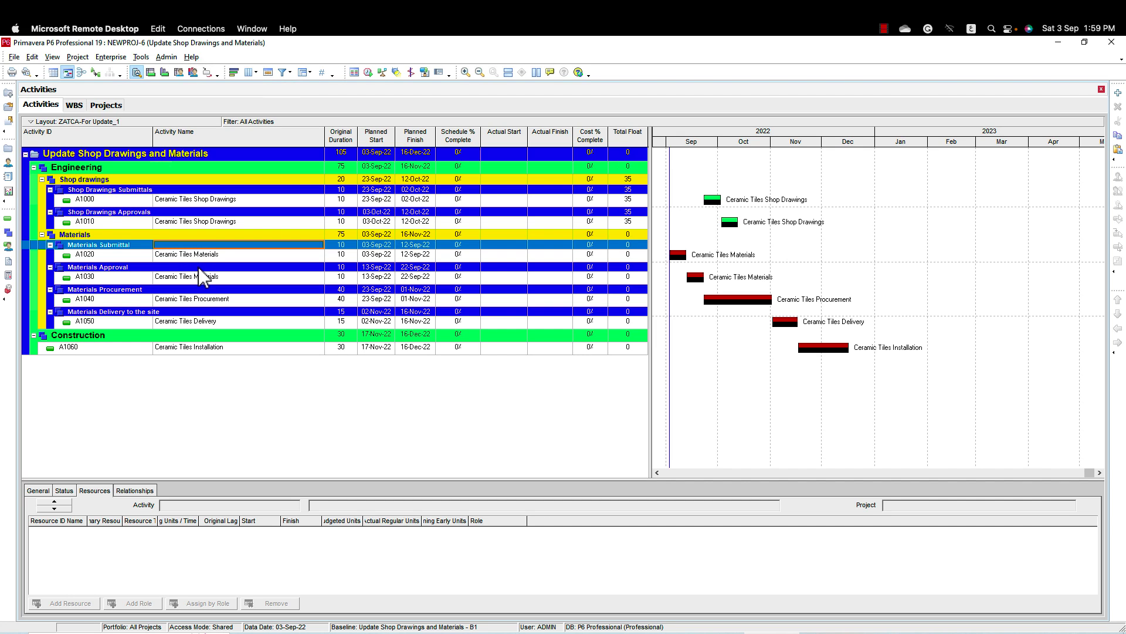
{"action": "left_click", "coordinate": [200, 268]}
{"action": "left_click", "coordinate": [202, 289]}
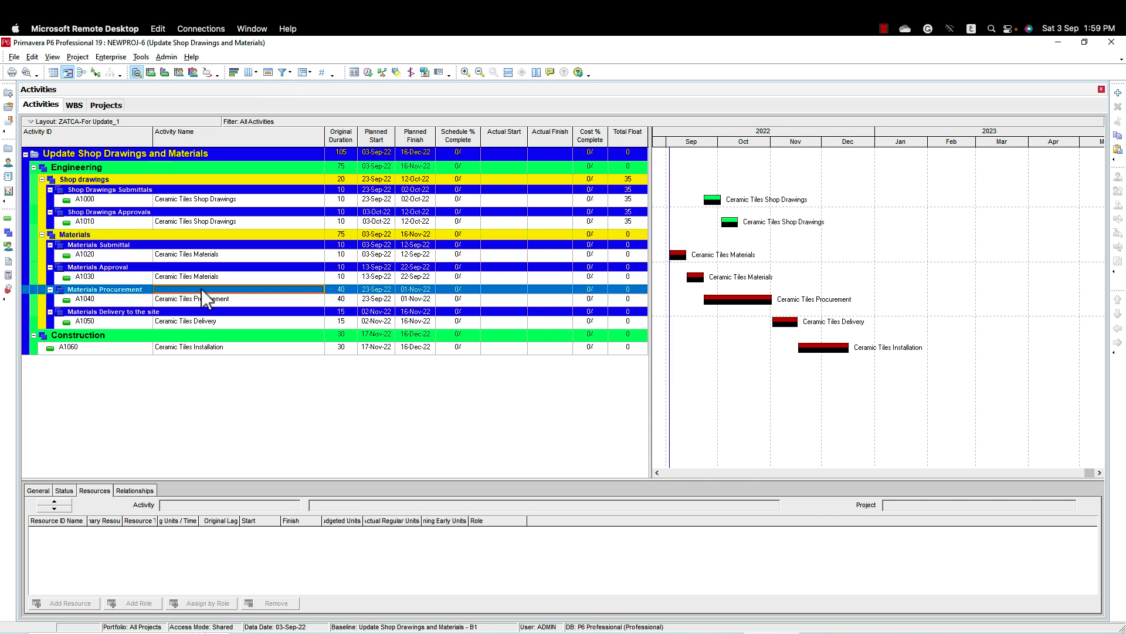
{"action": "left_click", "coordinate": [241, 315]}
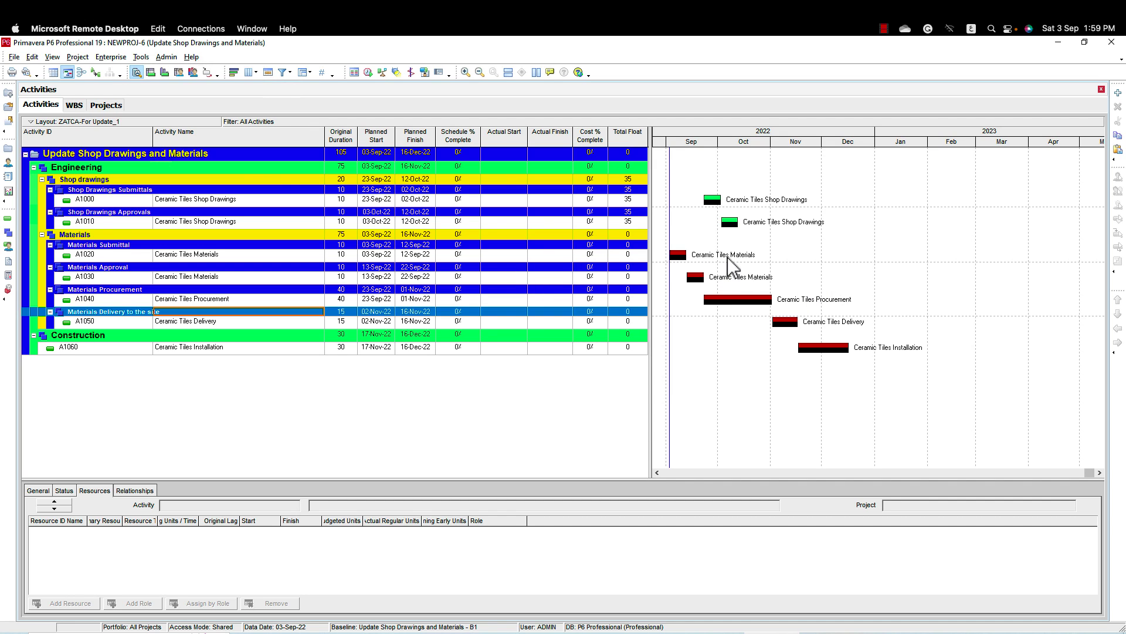
- Examine the ceramic tiles activity sequence and durations from material submittal and approval through procurement, delivery and installation
{"action": "left_click", "coordinate": [287, 258]}
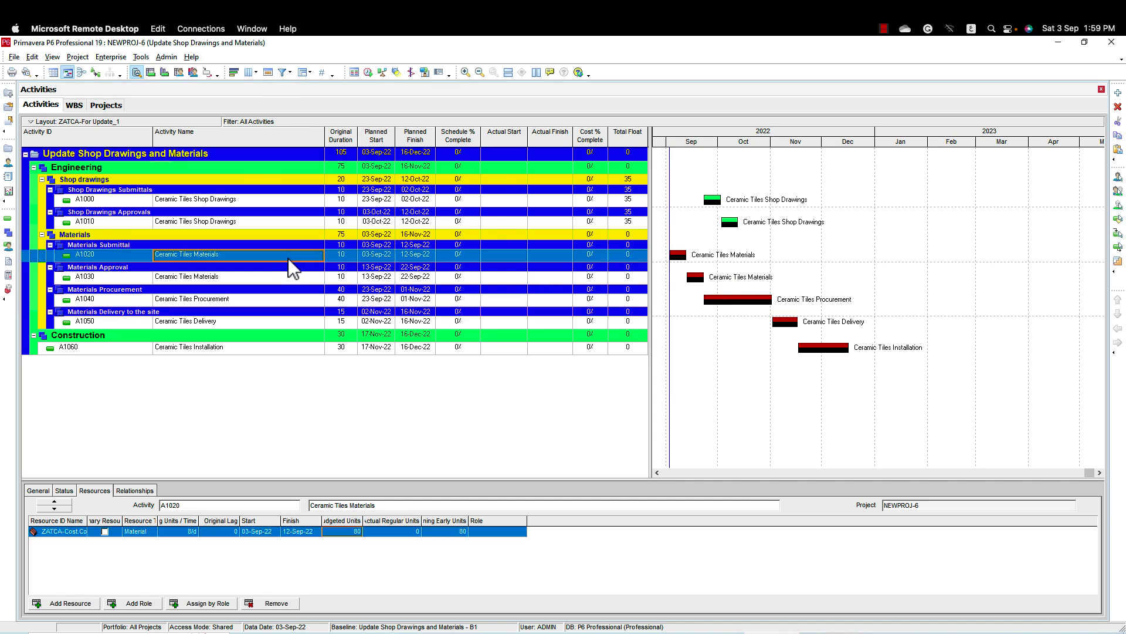
{"action": "left_click", "coordinate": [297, 277]}
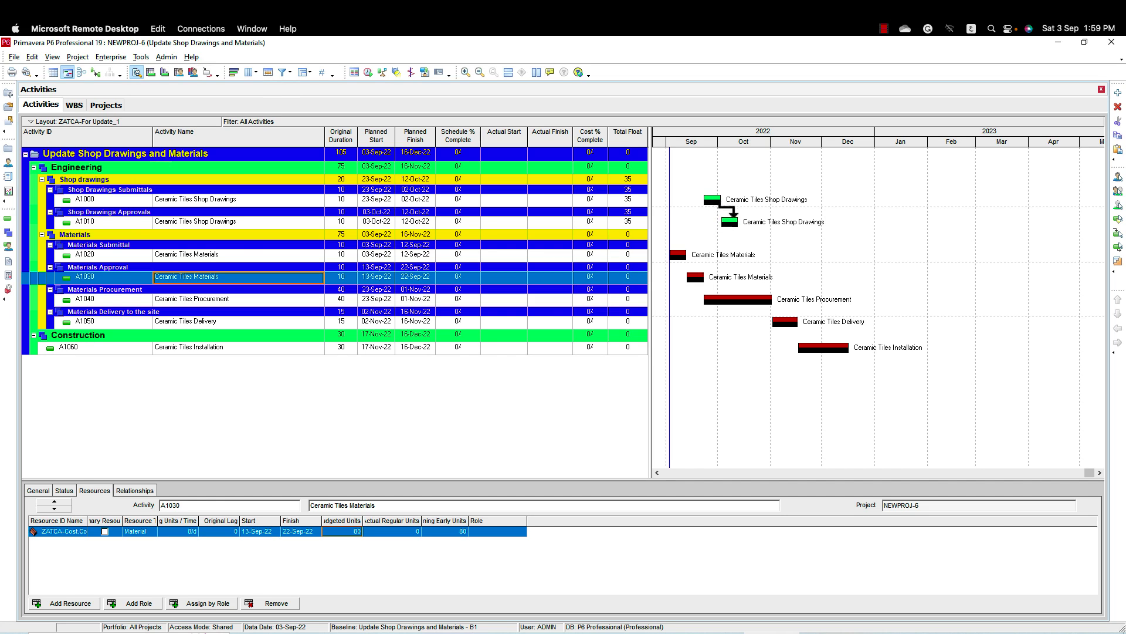
{"action": "left_click_drag", "start_coordinate": [718, 202], "coordinate": [732, 232]}
{"action": "left_click", "coordinate": [719, 301]}
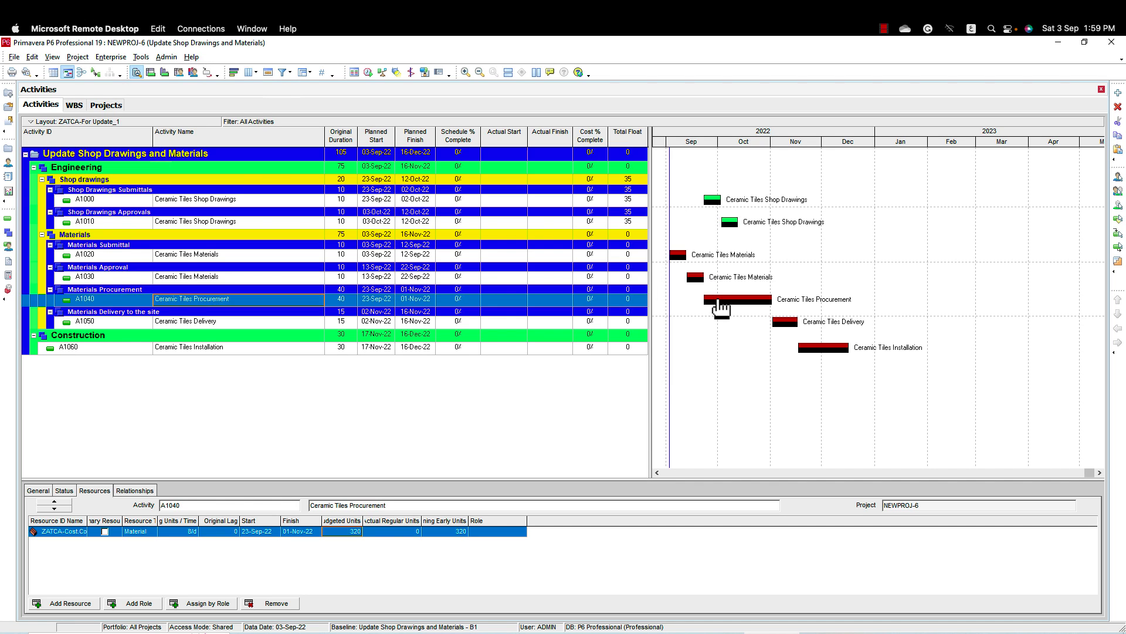
{"action": "left_click", "coordinate": [792, 325]}
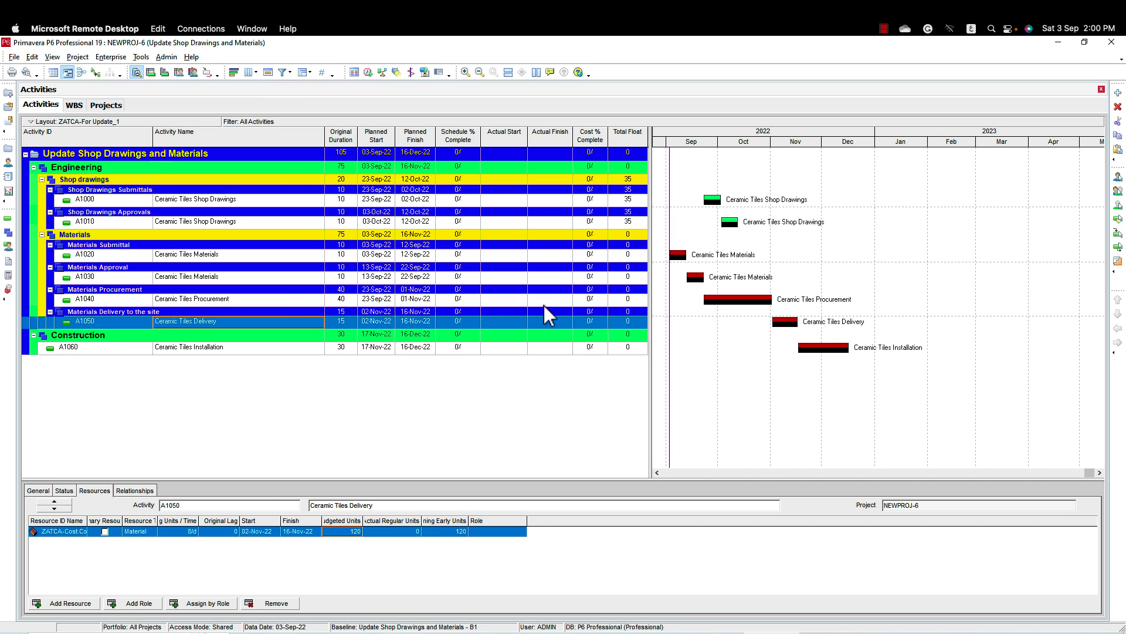
{"action": "left_click", "coordinate": [340, 322]}
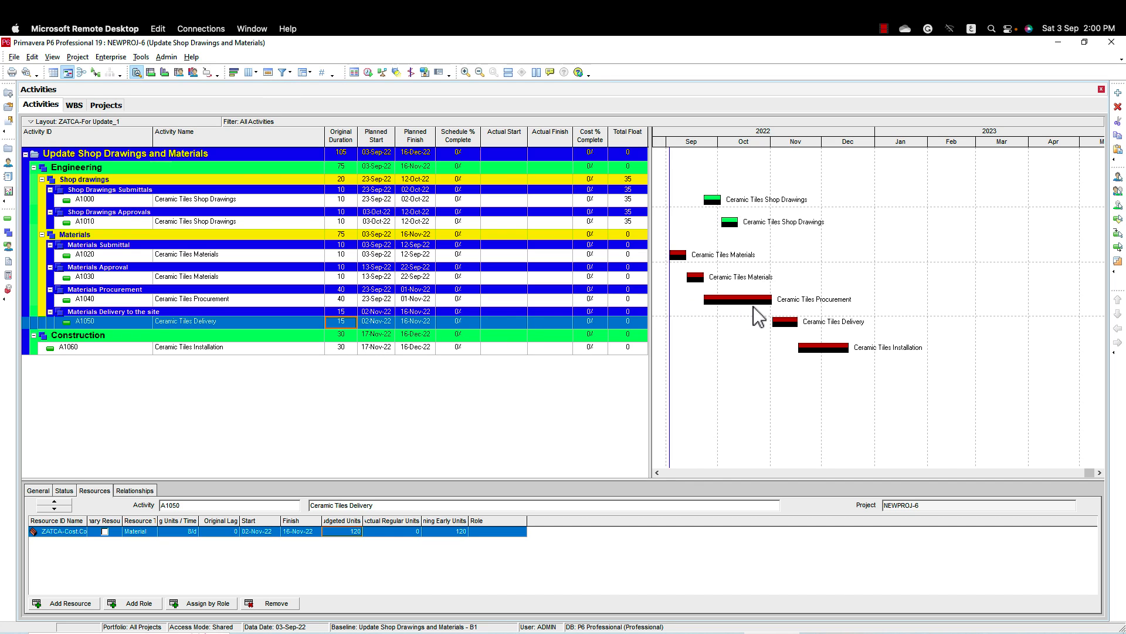
{"action": "left_click", "coordinate": [822, 348]}
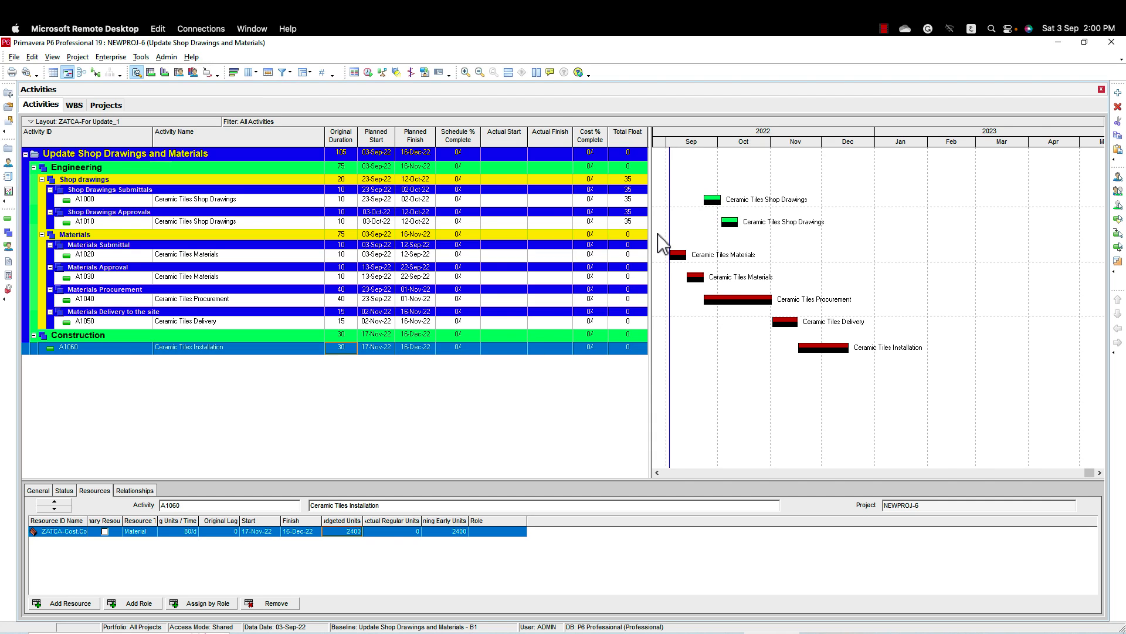
- Select material submittal activity A1020 and schedule the project with a data date of 10-Sep-22
{"action": "left_click", "coordinate": [253, 257]}
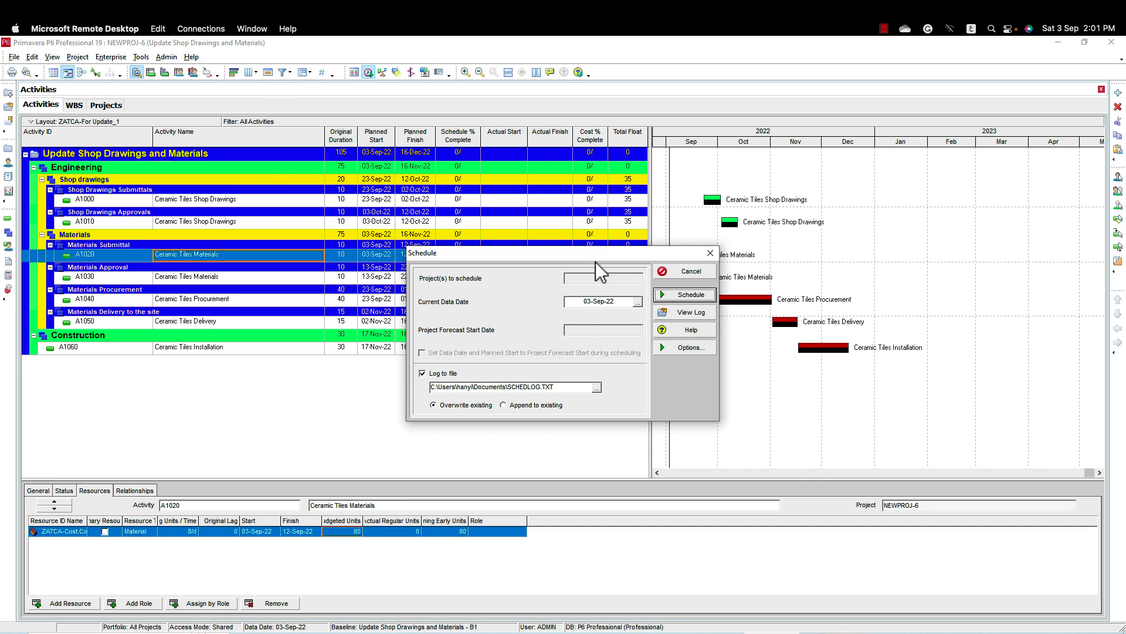
{"action": "left_click", "coordinate": [638, 301]}
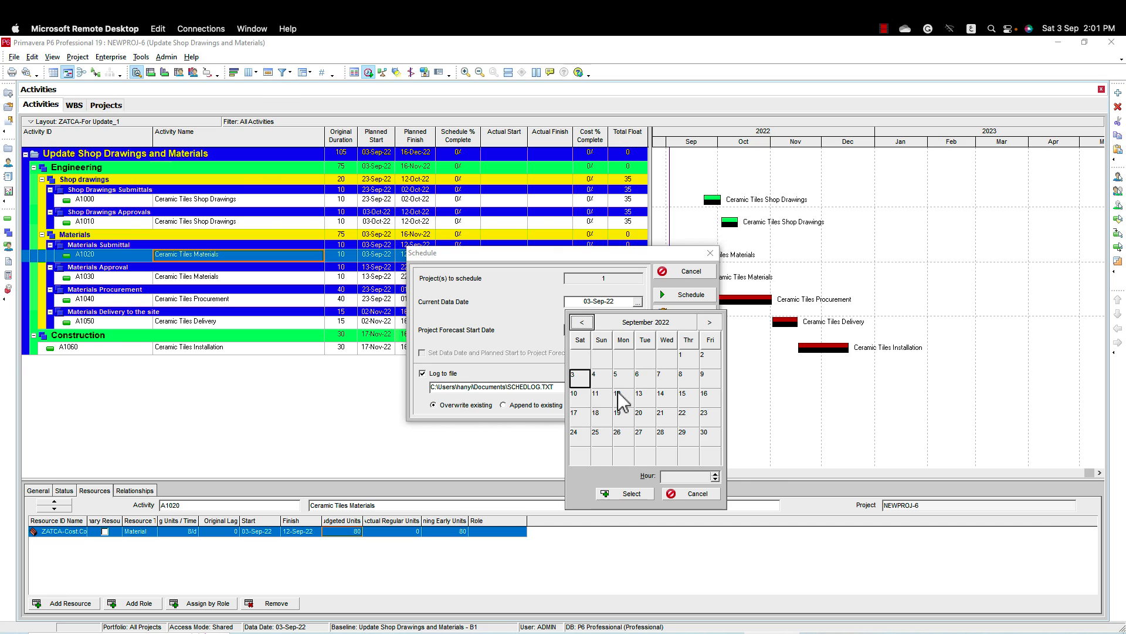
{"action": "double_click", "coordinate": [576, 394]}
{"action": "left_click", "coordinate": [687, 294]}
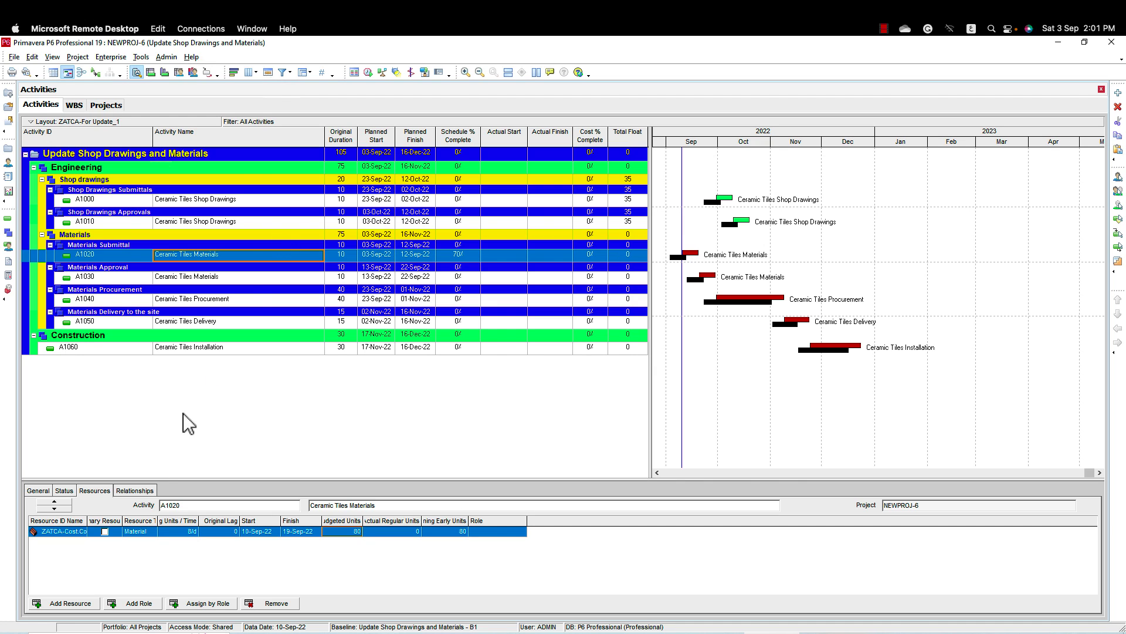
- Record material submittal activity A1020 as started on 03-Sep-22 with a duration percent complete of 50%
{"action": "left_click", "coordinate": [39, 491]}
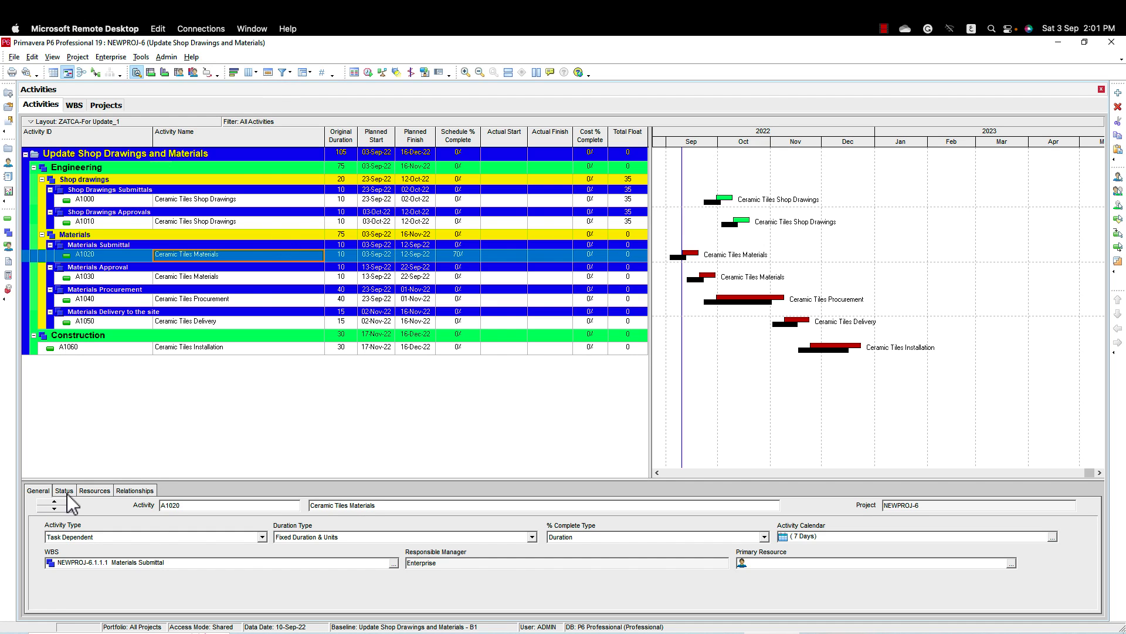
{"action": "left_click", "coordinate": [64, 491]}
{"action": "left_click_drag", "start_coordinate": [200, 484], "coordinate": [200, 430]}
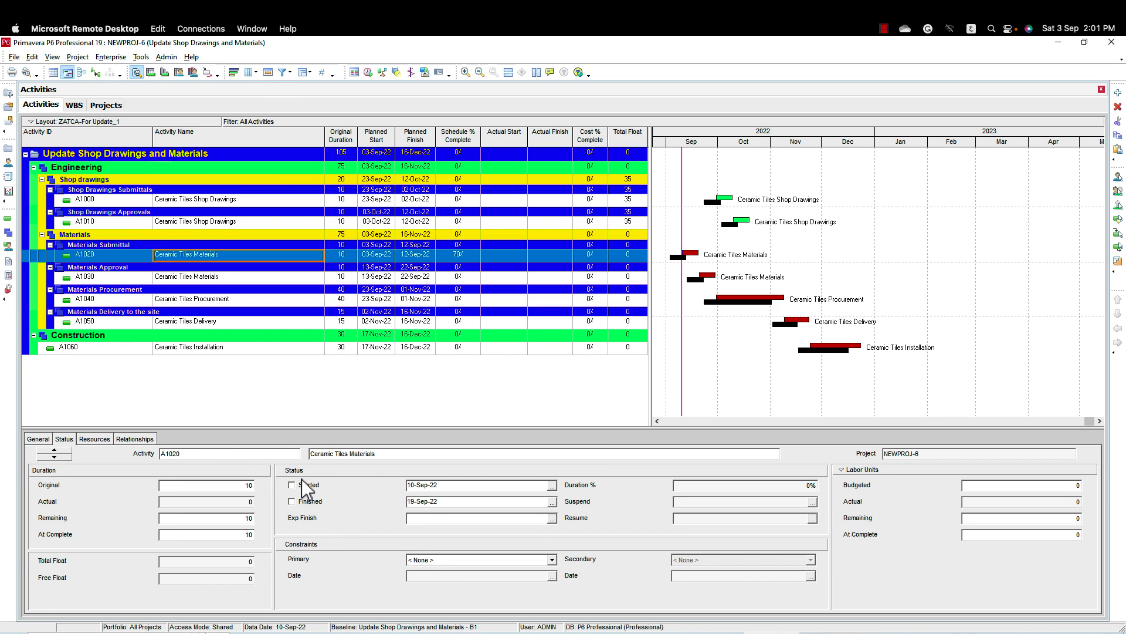
{"action": "left_click", "coordinate": [305, 486]}
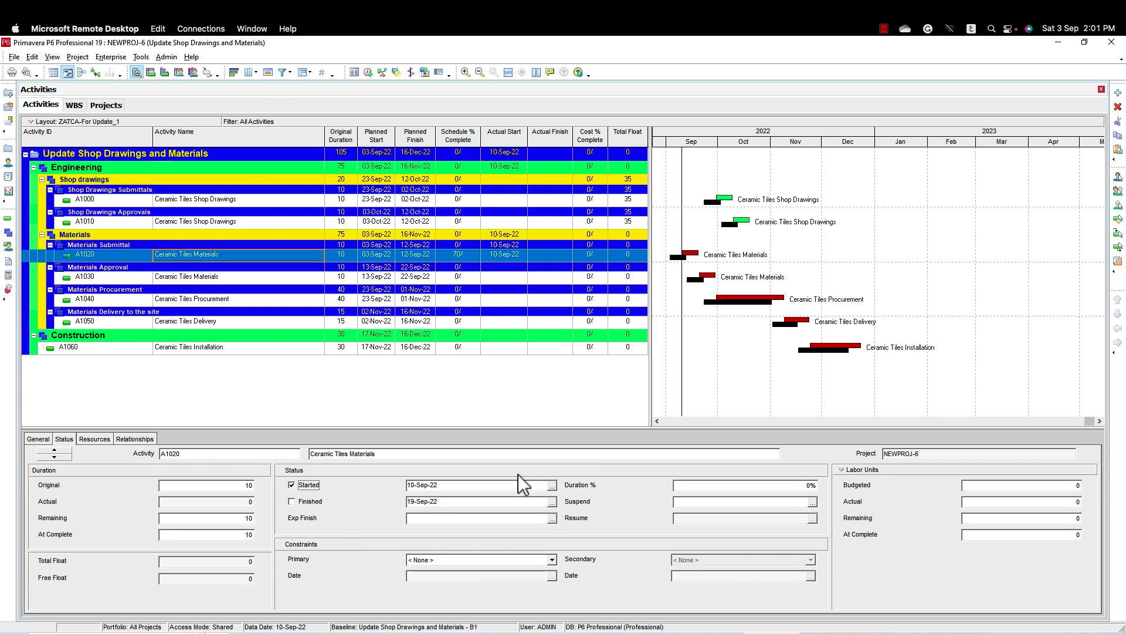
{"action": "left_click", "coordinate": [552, 486]}
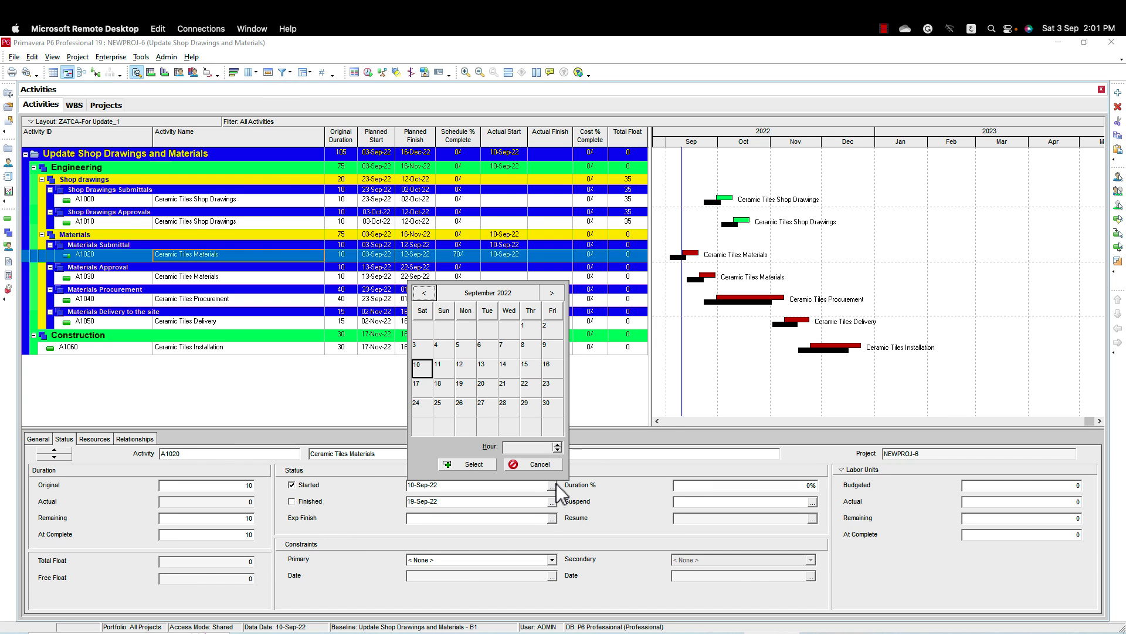
{"action": "double_click", "coordinate": [417, 348]}
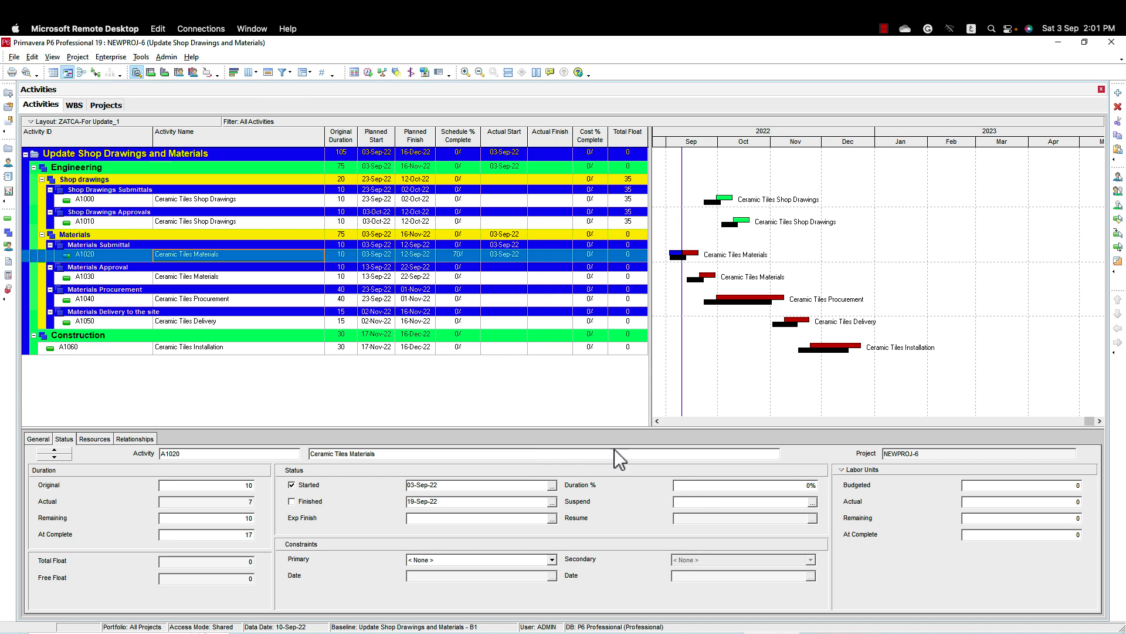
{"action": "left_click", "coordinate": [704, 486]}
{"action": "key", "text": "Return"}
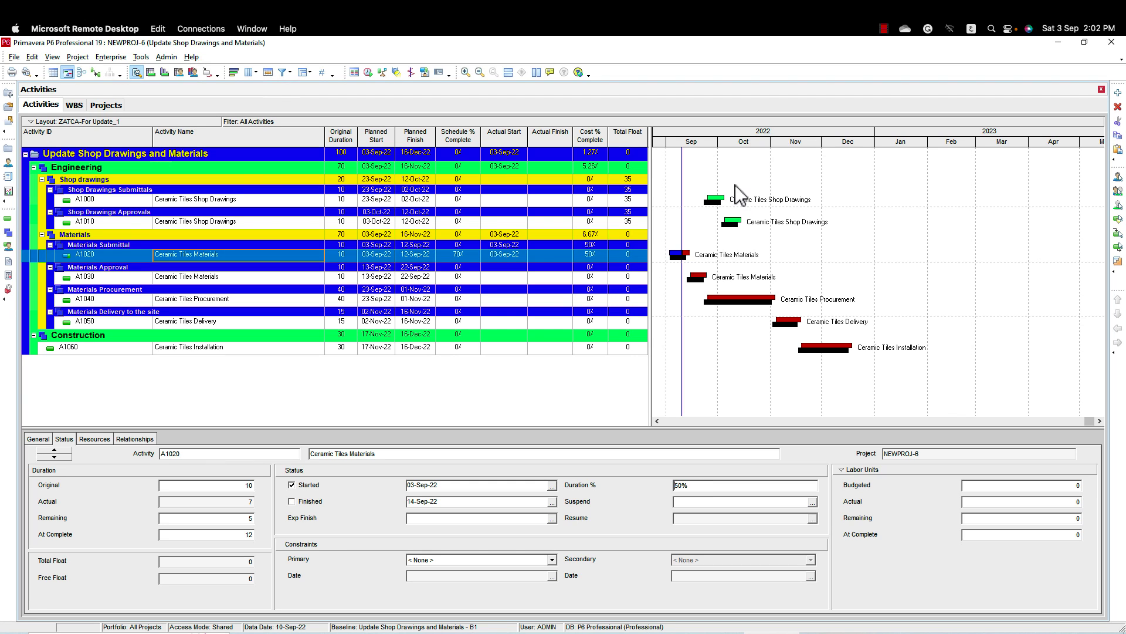
- Reschedule the project with a data date of 17-Sep-22
{"action": "left_click", "coordinate": [368, 72]}
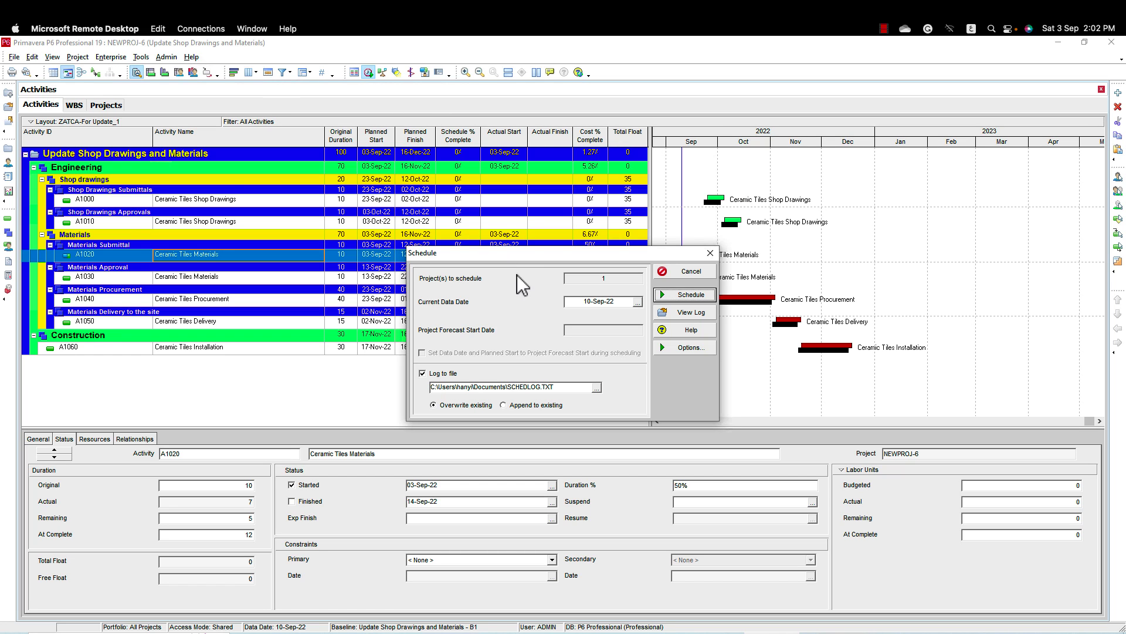
{"action": "left_click", "coordinate": [637, 303]}
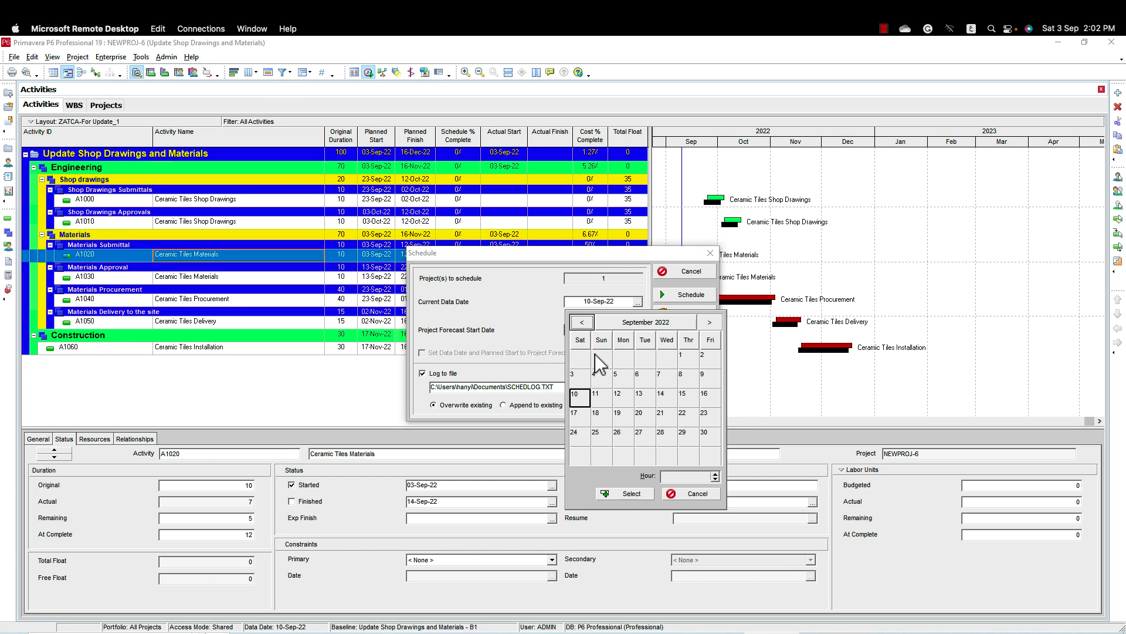
{"action": "double_click", "coordinate": [582, 419]}
{"action": "left_click", "coordinate": [691, 295]}
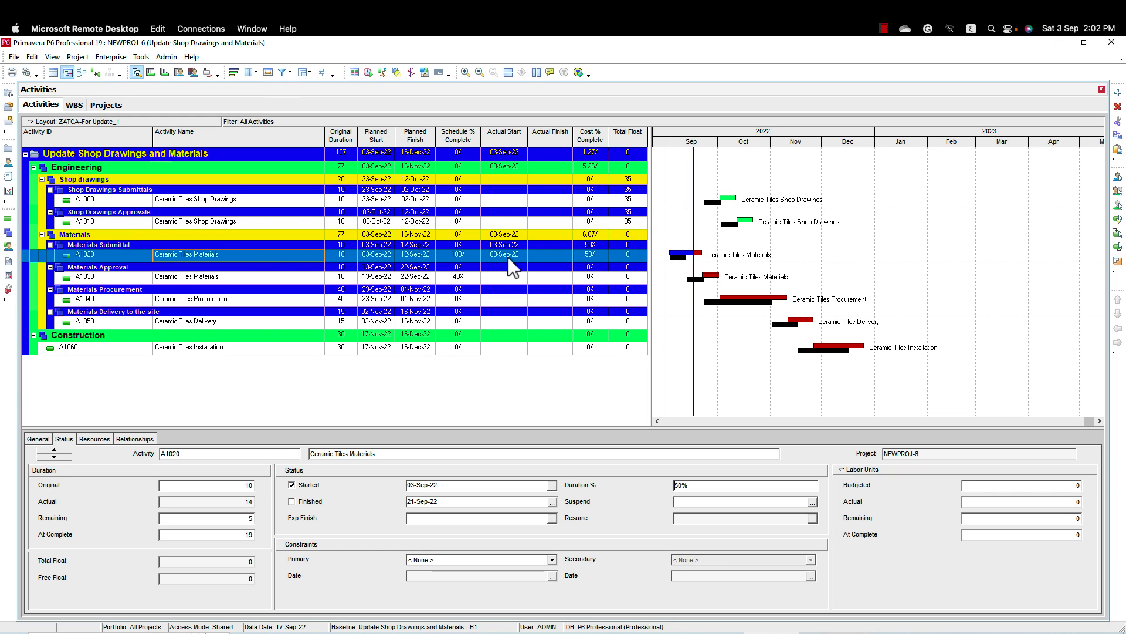
- Record material approval activity A1030 as started on 11-Sep-22 with a duration percent complete of 50%
{"action": "left_click", "coordinate": [260, 277]}
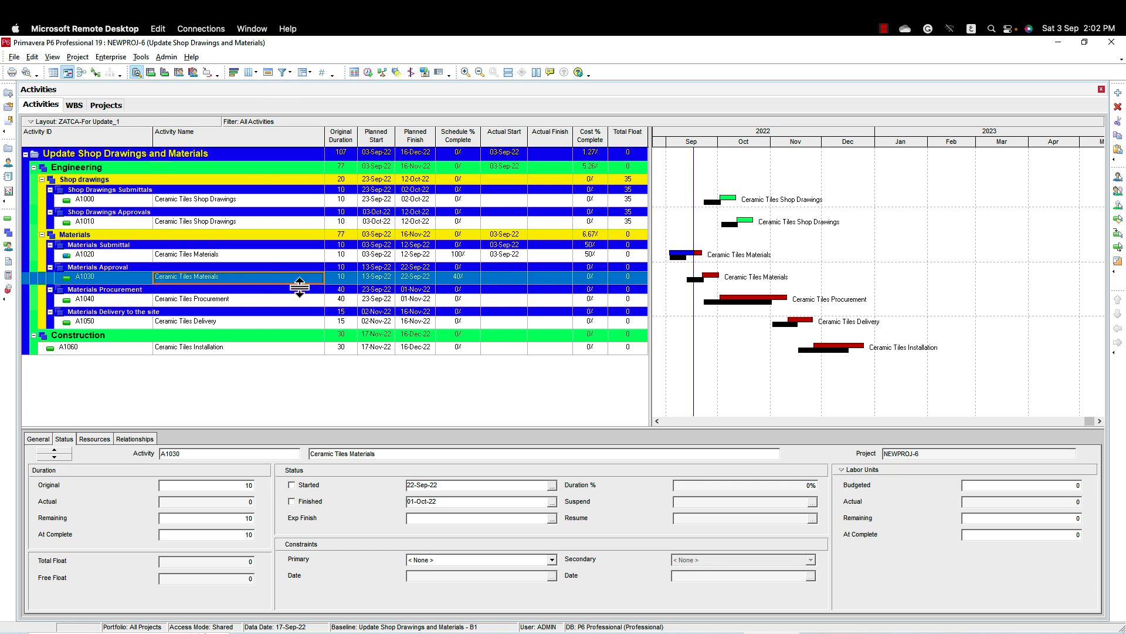
{"action": "left_click", "coordinate": [309, 485]}
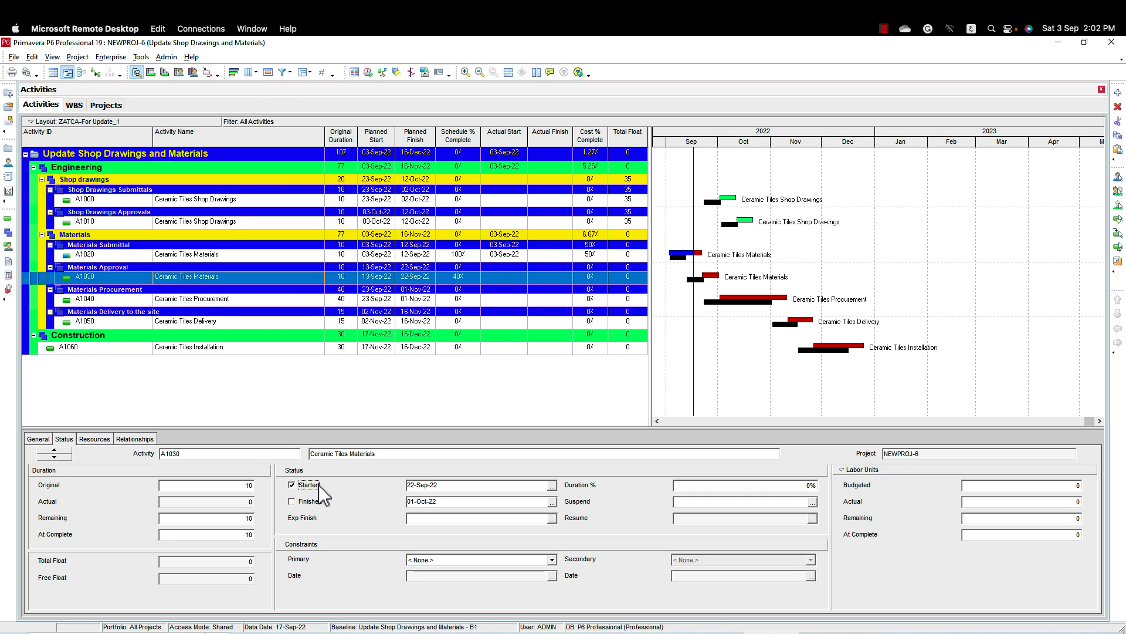
{"action": "left_click", "coordinate": [552, 485]}
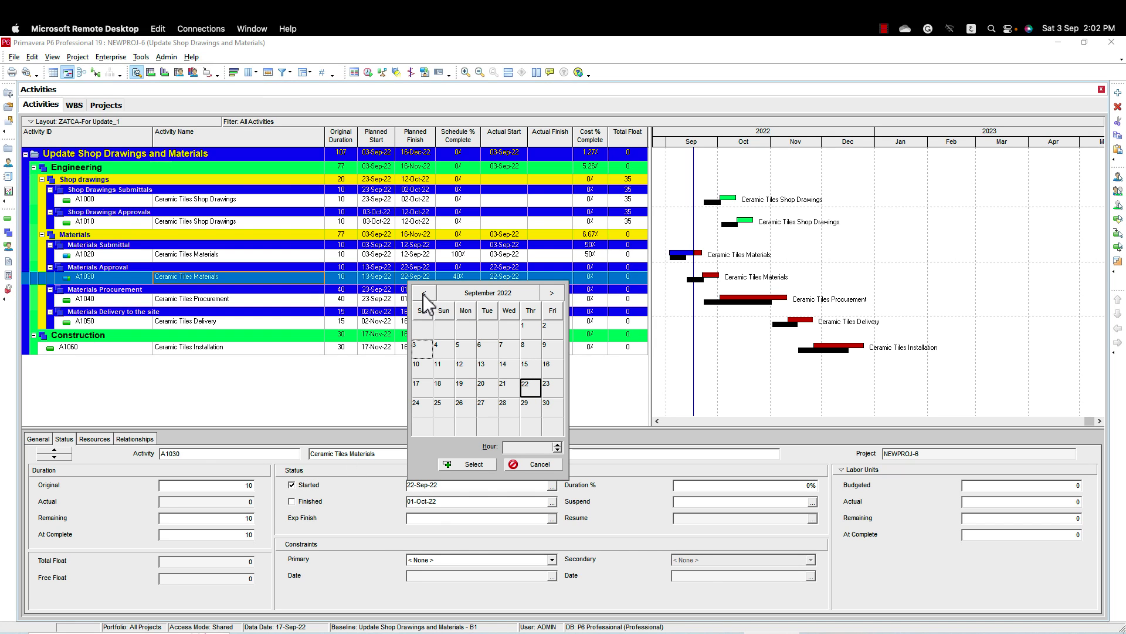
{"action": "double_click", "coordinate": [443, 368]}
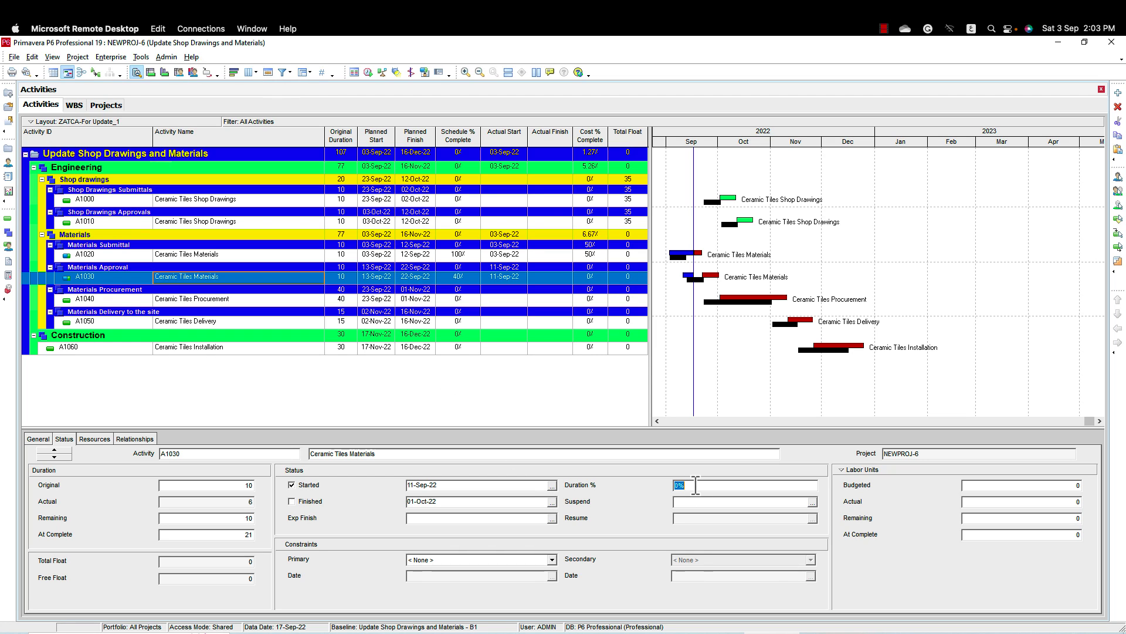
{"action": "type", "text": "50"}
{"action": "key", "text": "Return"}
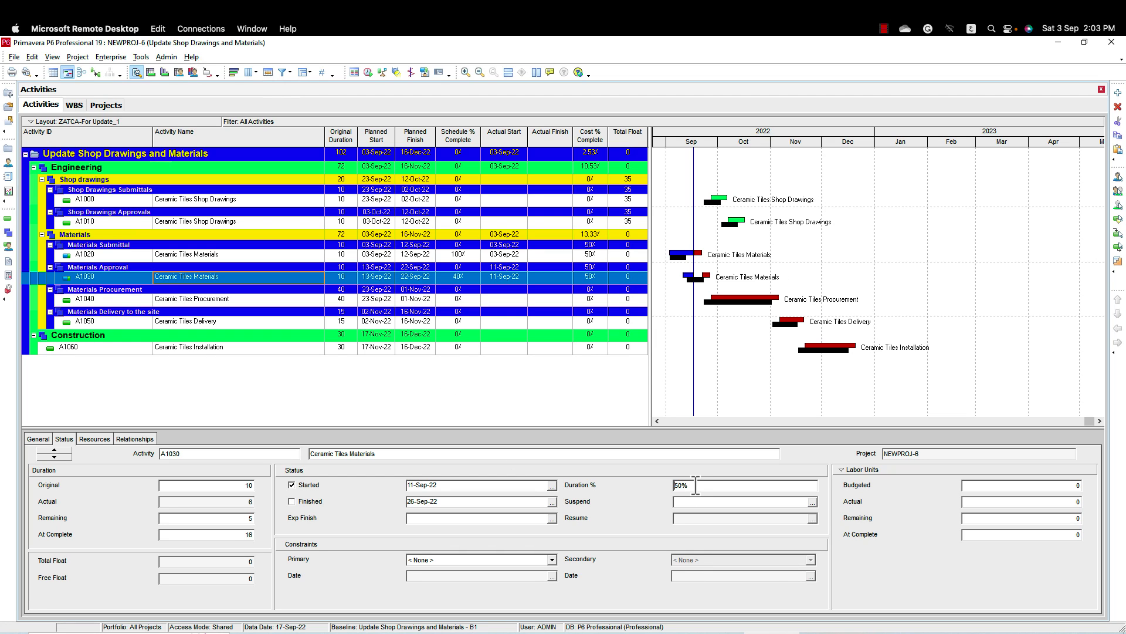
{"action": "left_click", "coordinate": [267, 255]}
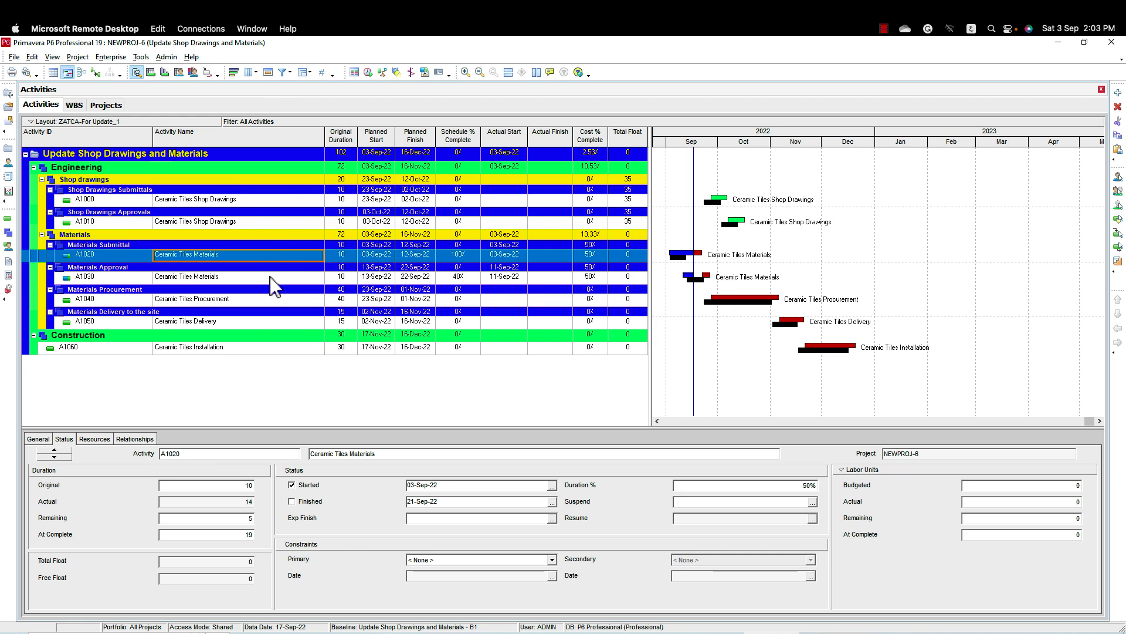
{"action": "left_click", "coordinate": [269, 278]}
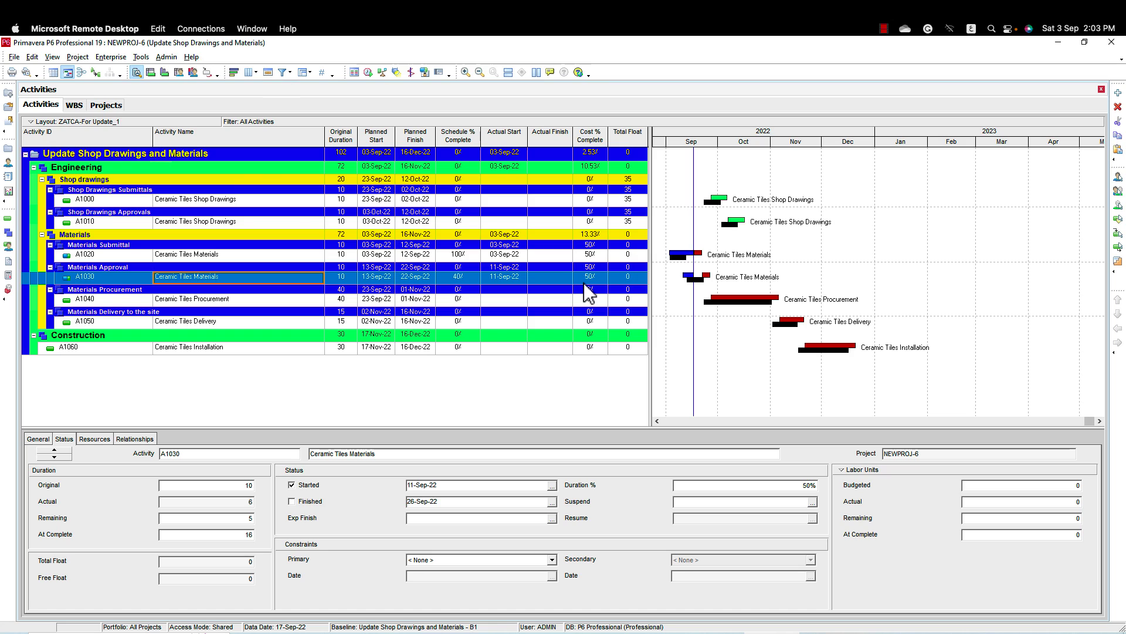
- Set the duration percent complete of material submittal activity A1020 to 75%
{"action": "left_click", "coordinate": [792, 486]}
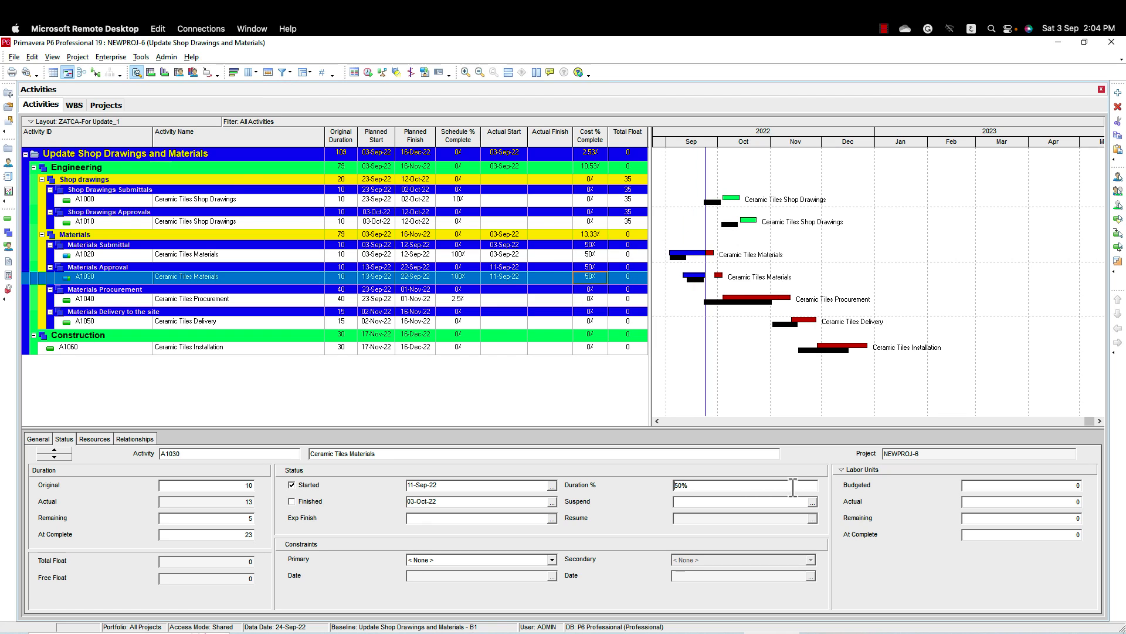
{"action": "left_click", "coordinate": [594, 255]}
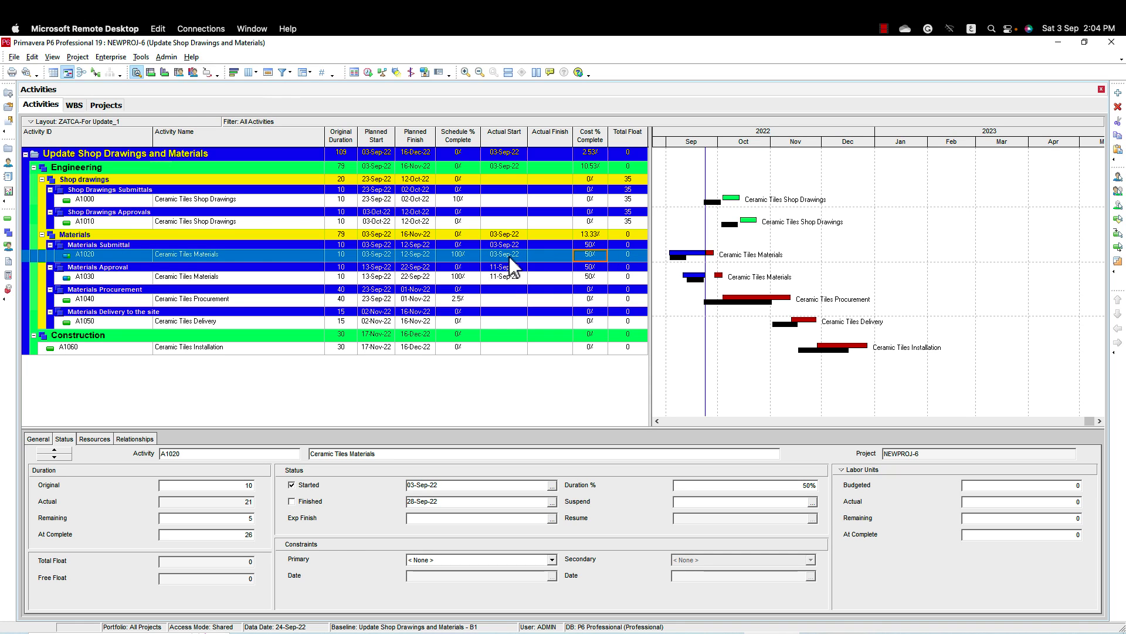
{"action": "left_click", "coordinate": [728, 489]}
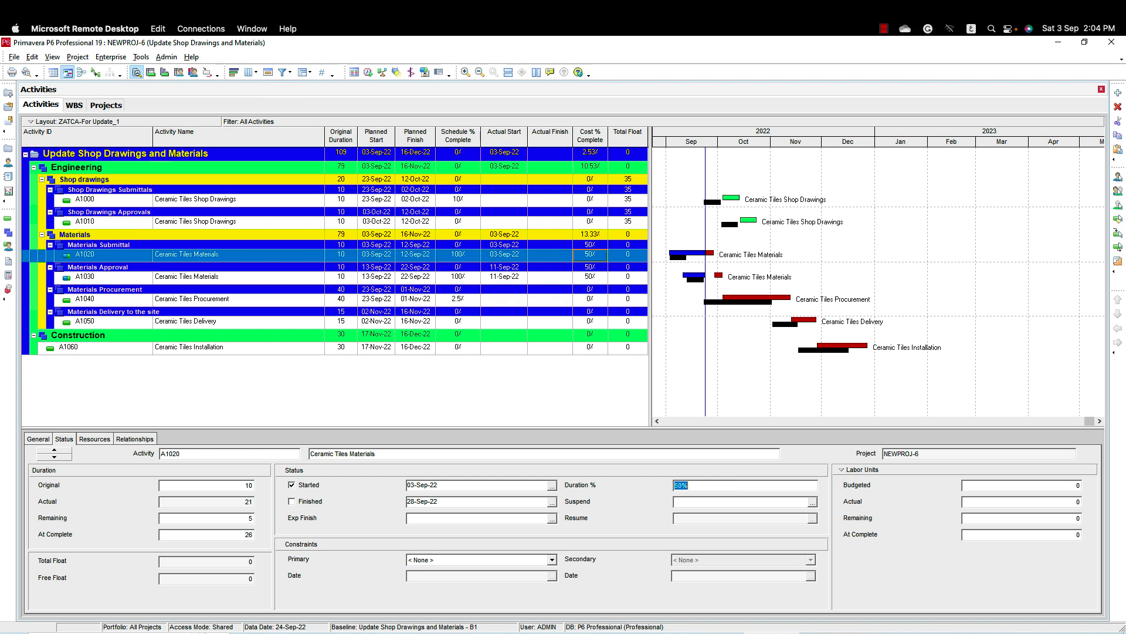
{"action": "type", "text": "75"}
{"action": "key", "text": "Return"}
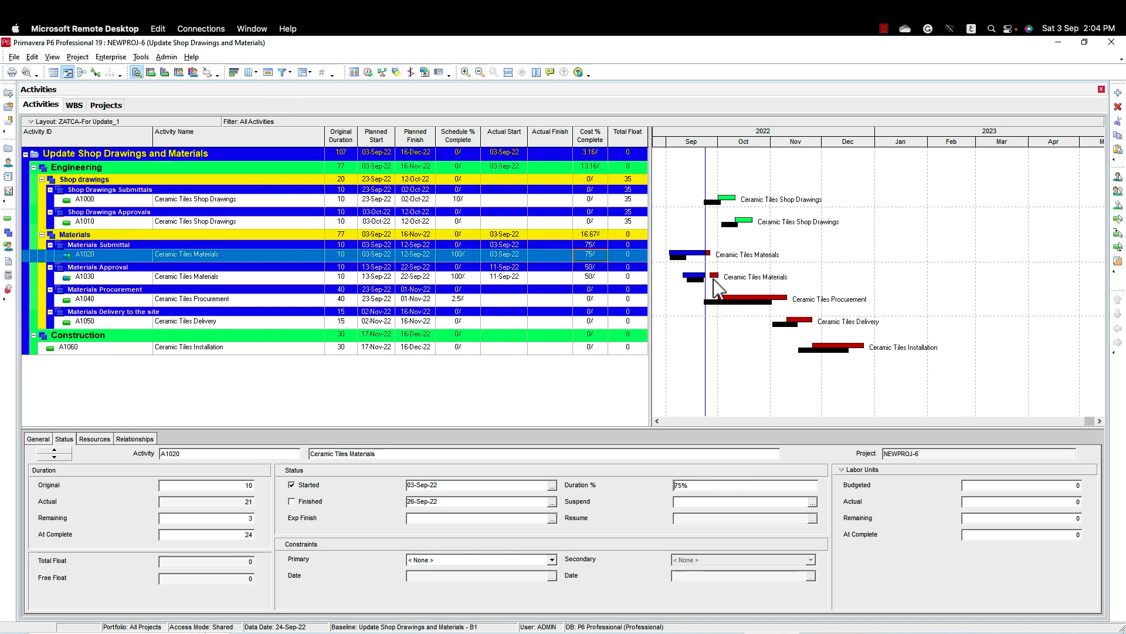
- Record material approval activity A1030 as finished on 24-Sep-22
{"action": "left_click", "coordinate": [545, 279]}
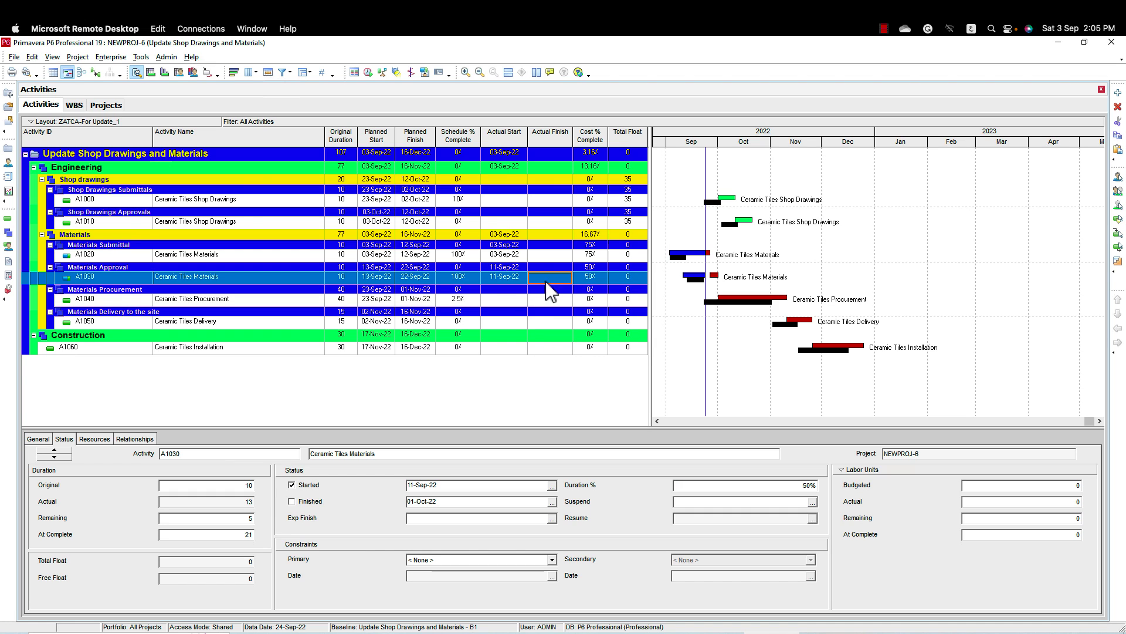
{"action": "left_click", "coordinate": [314, 502]}
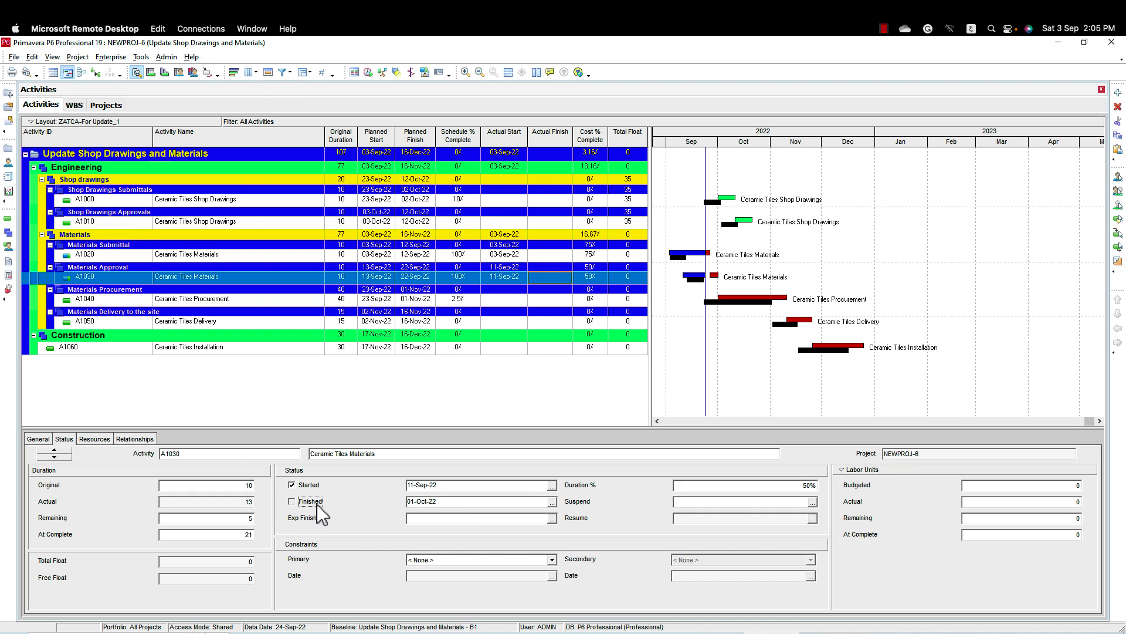
{"action": "left_click", "coordinate": [552, 502]}
{"action": "left_click", "coordinate": [428, 310]}
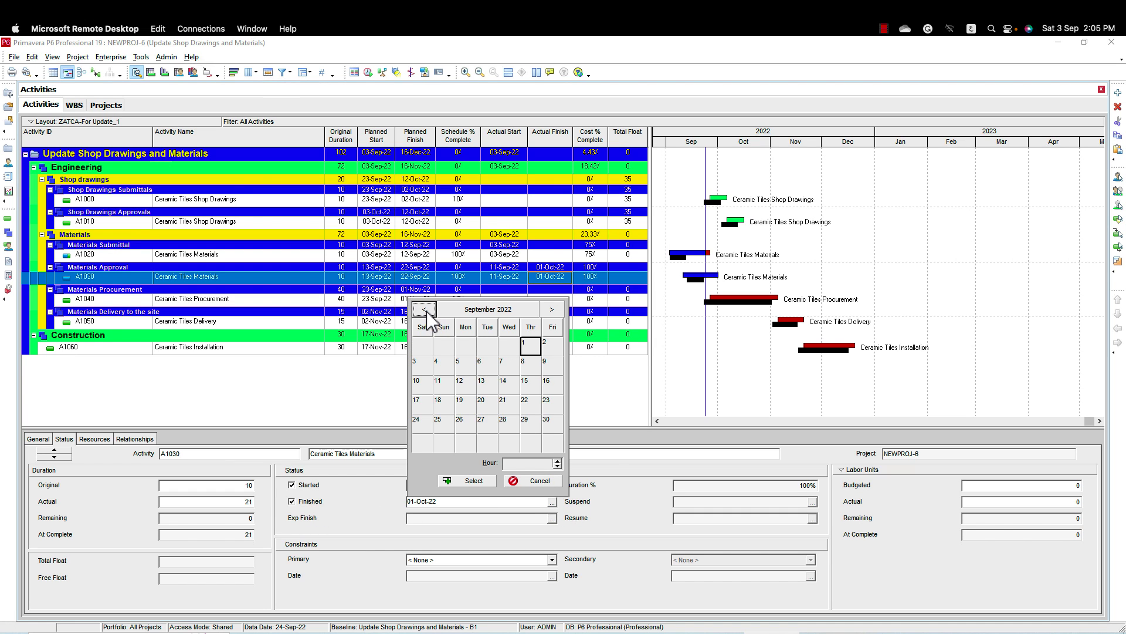
{"action": "double_click", "coordinate": [423, 423]}
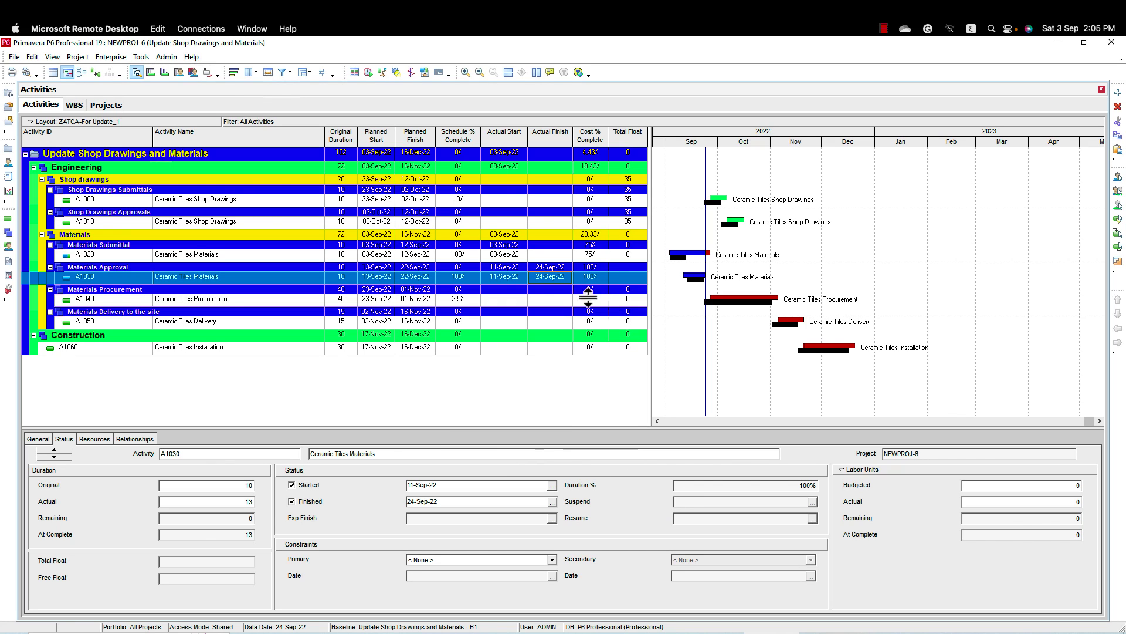
- Record material submittal activity A1020 as finished on 13-Sep-22
{"action": "left_click", "coordinate": [548, 257]}
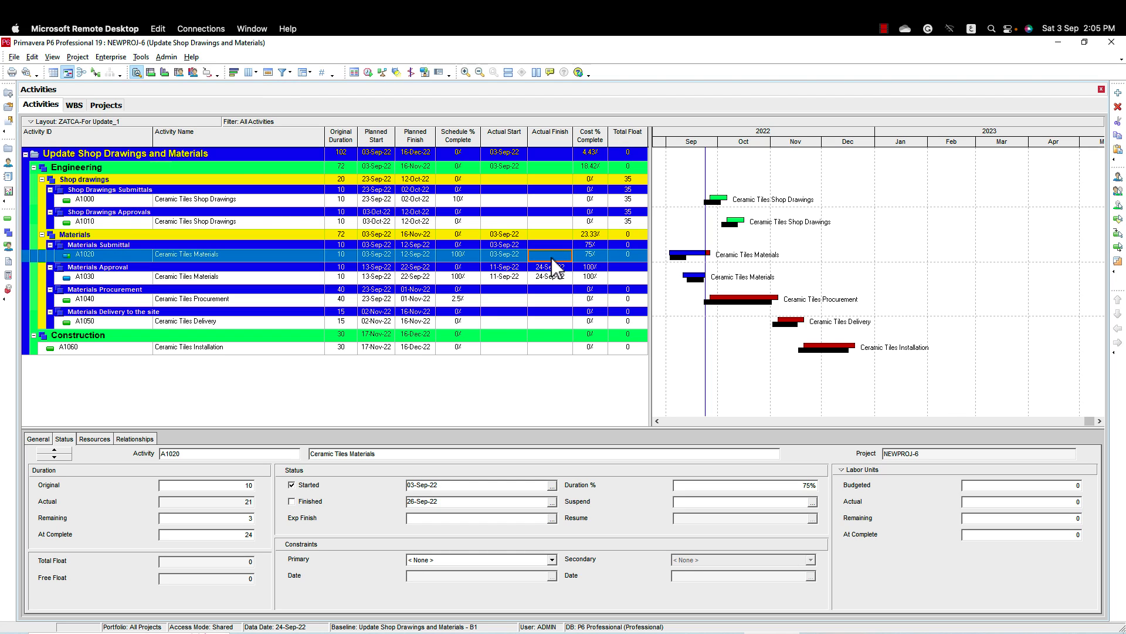
{"action": "left_click", "coordinate": [317, 503]}
{"action": "left_click", "coordinate": [553, 502]}
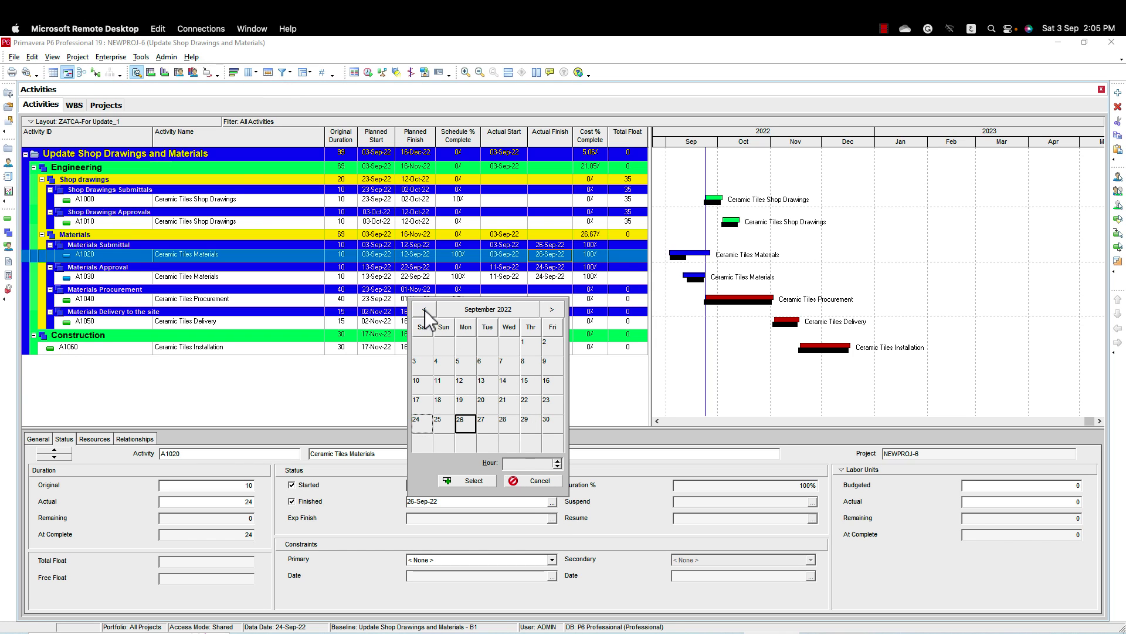
{"action": "double_click", "coordinate": [493, 389]}
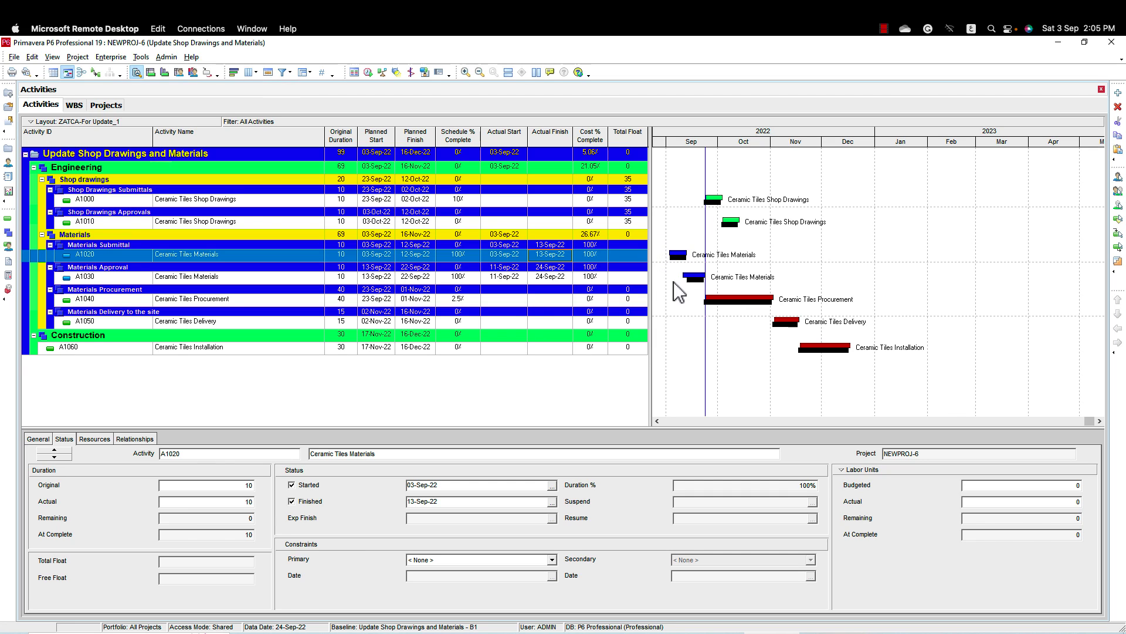
{"action": "left_click", "coordinate": [199, 277]}
{"action": "left_click", "coordinate": [217, 258]}
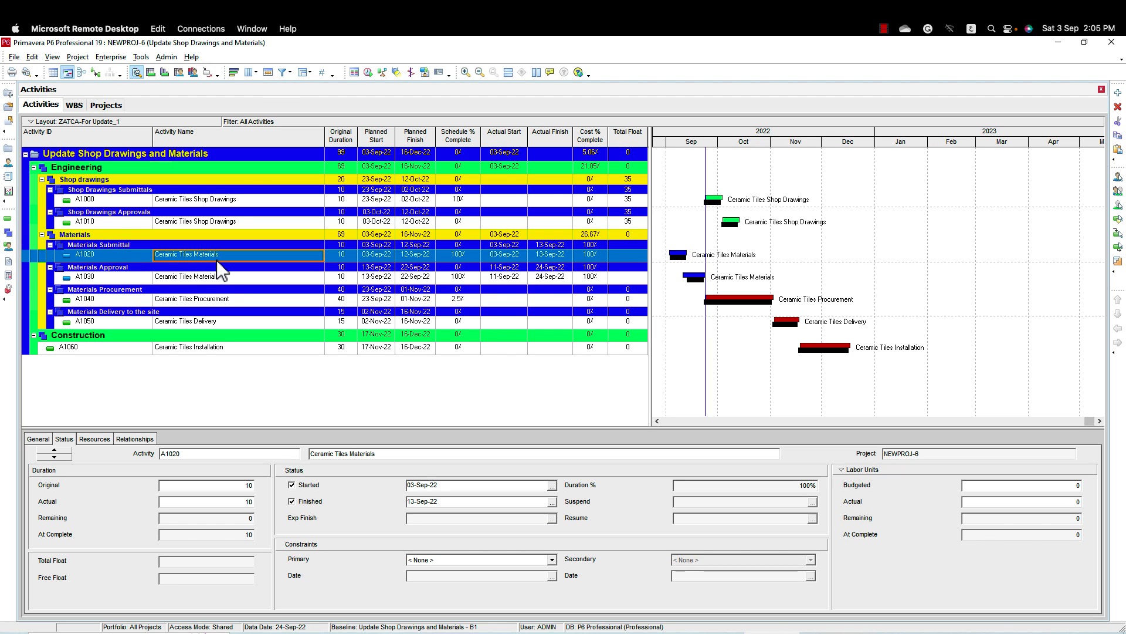
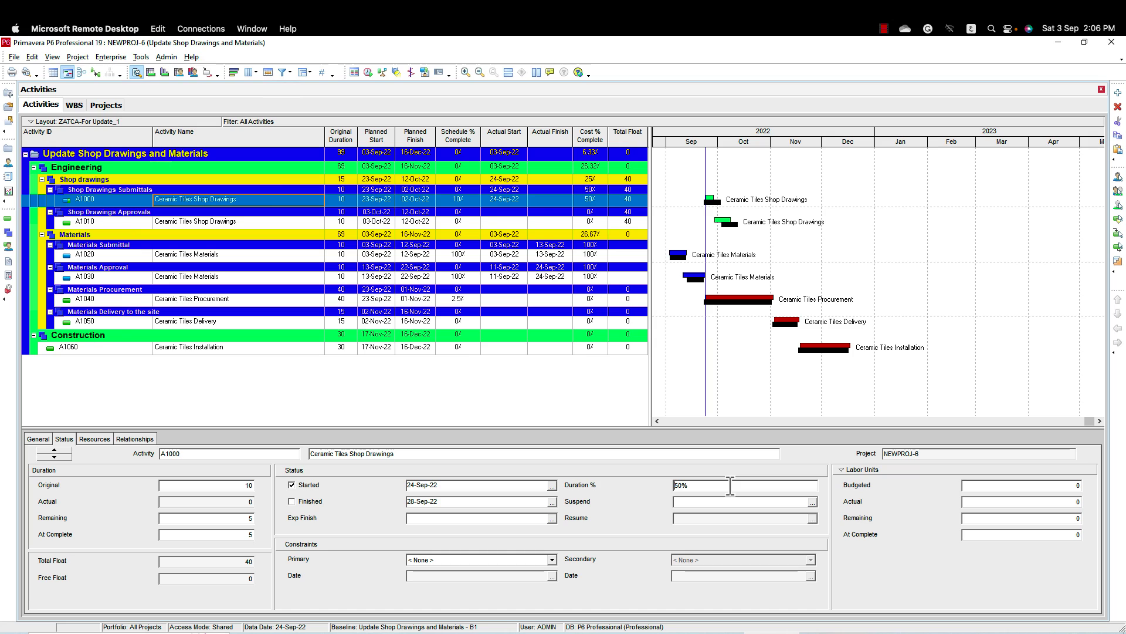
- Reschedule the project with a data date of 01-Oct-22
{"action": "left_click", "coordinate": [367, 72]}
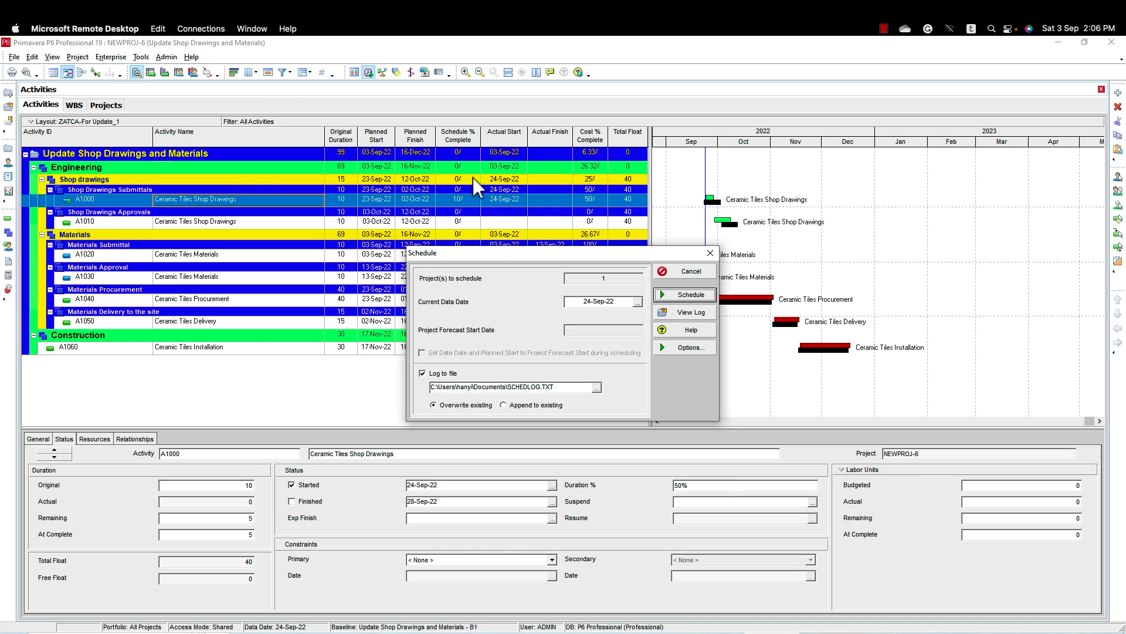
{"action": "left_click", "coordinate": [638, 302]}
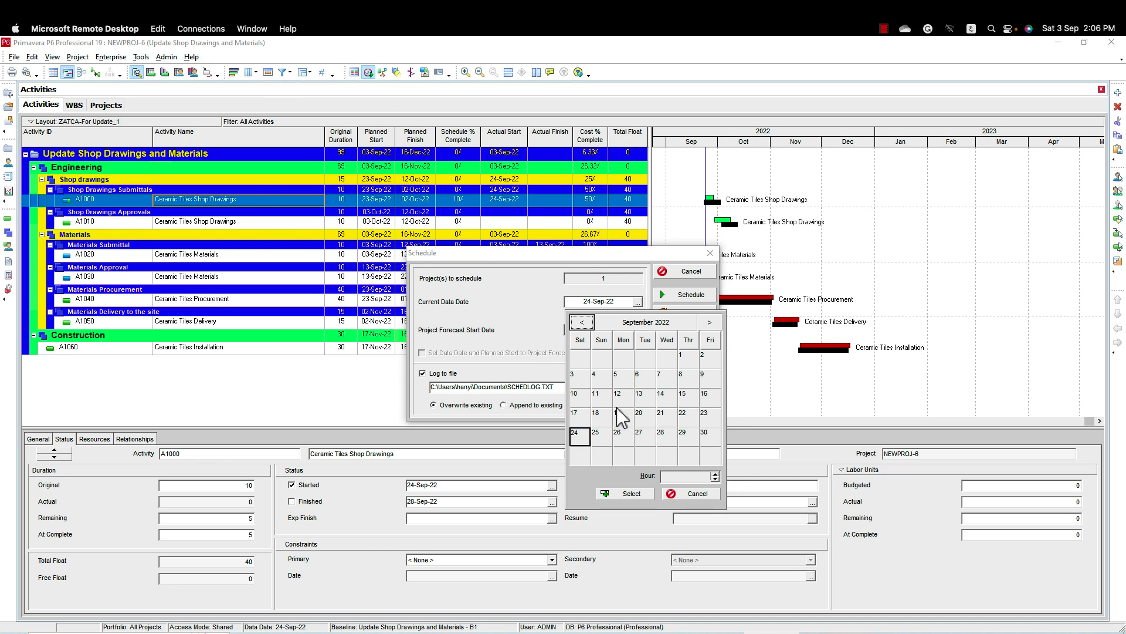
{"action": "left_click", "coordinate": [710, 322]}
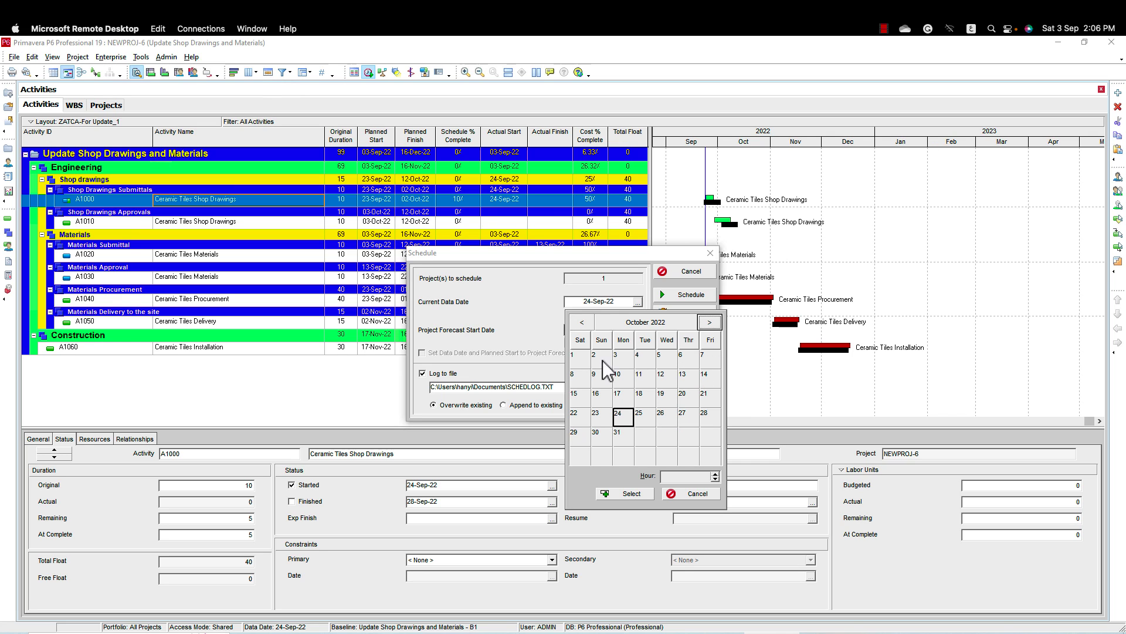
{"action": "double_click", "coordinate": [579, 359]}
{"action": "left_click", "coordinate": [701, 294]}
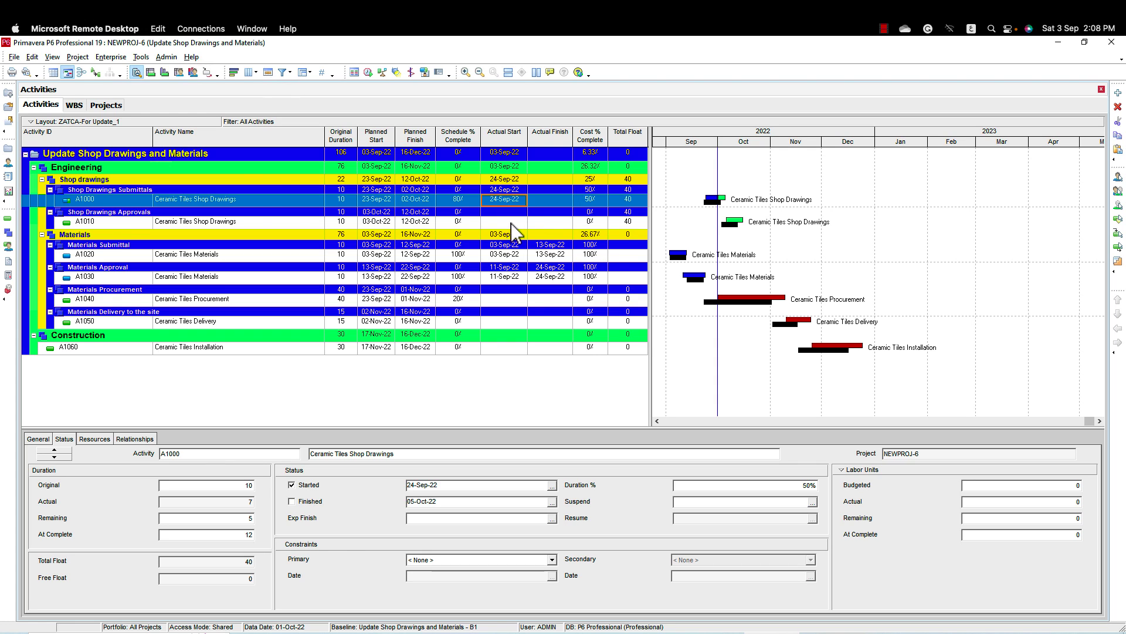
- Record shop drawings approval activity A1010 as both started and finished on 26-Sep-22
{"action": "left_click", "coordinate": [504, 222]}
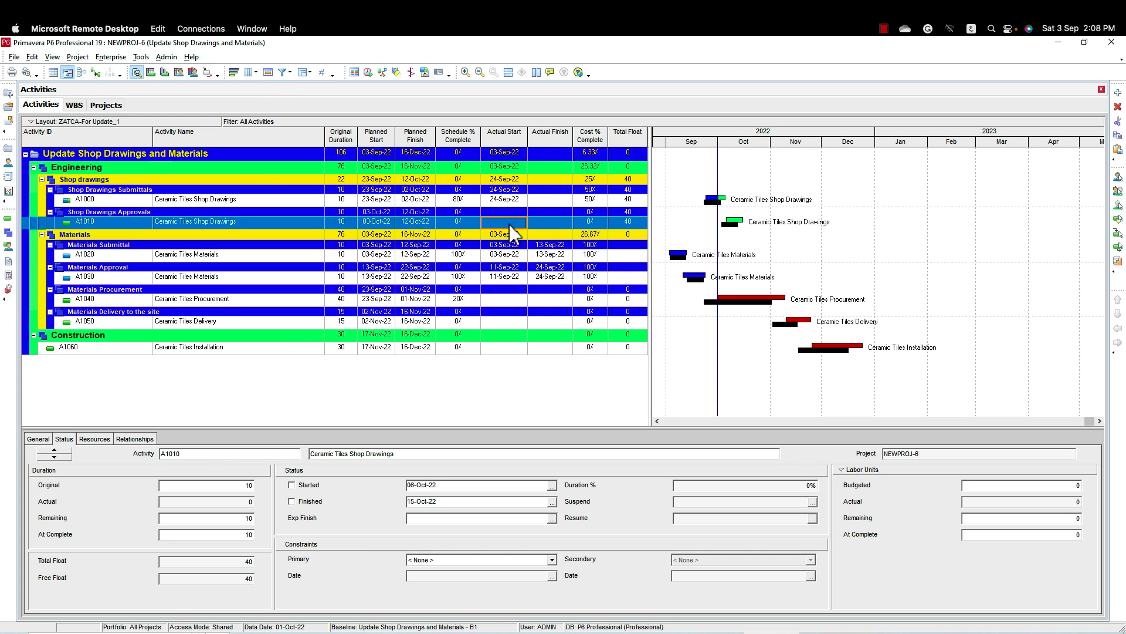
{"action": "left_click", "coordinate": [308, 485]}
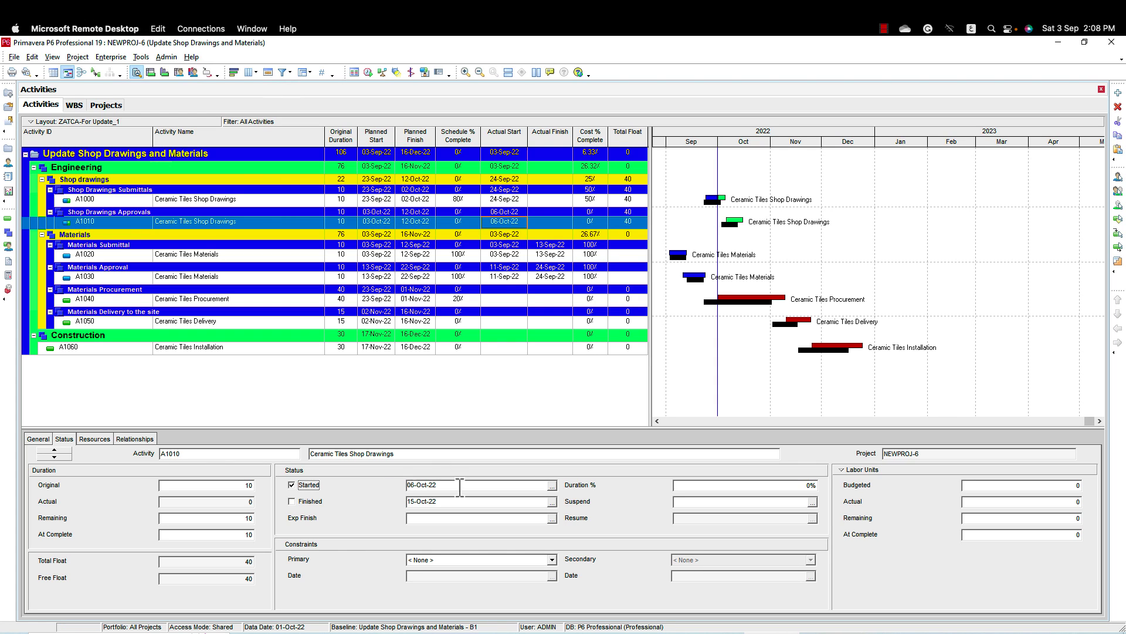
{"action": "left_click", "coordinate": [551, 486]}
{"action": "left_click", "coordinate": [425, 293]}
{"action": "double_click", "coordinate": [465, 405]}
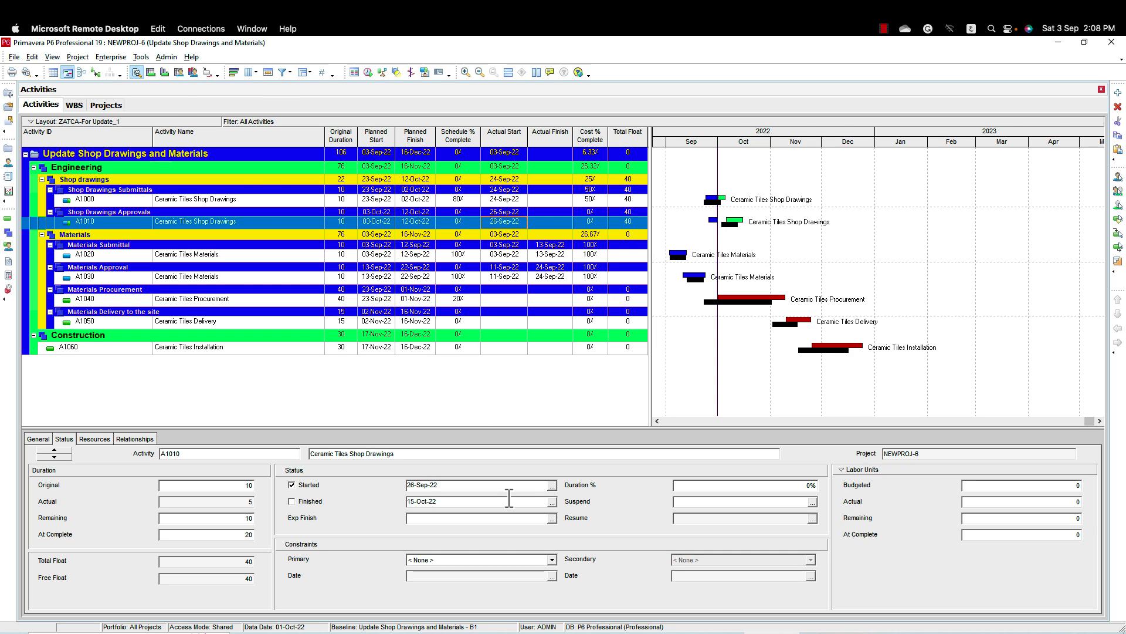
{"action": "left_click", "coordinate": [304, 502]}
{"action": "left_click", "coordinate": [552, 502]}
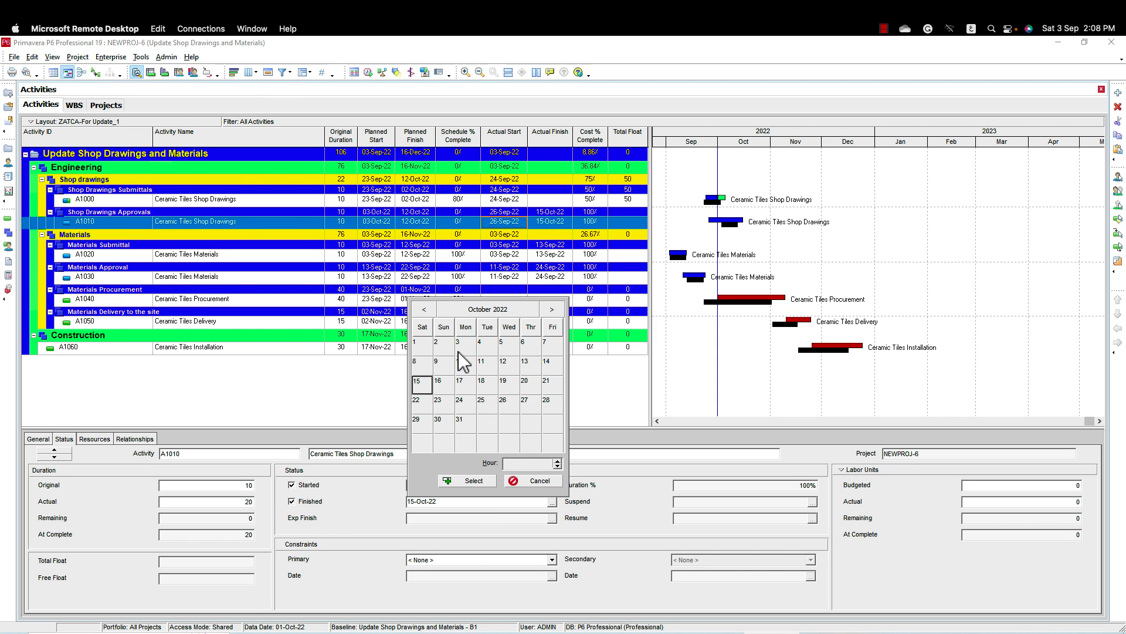
{"action": "left_click", "coordinate": [424, 309]}
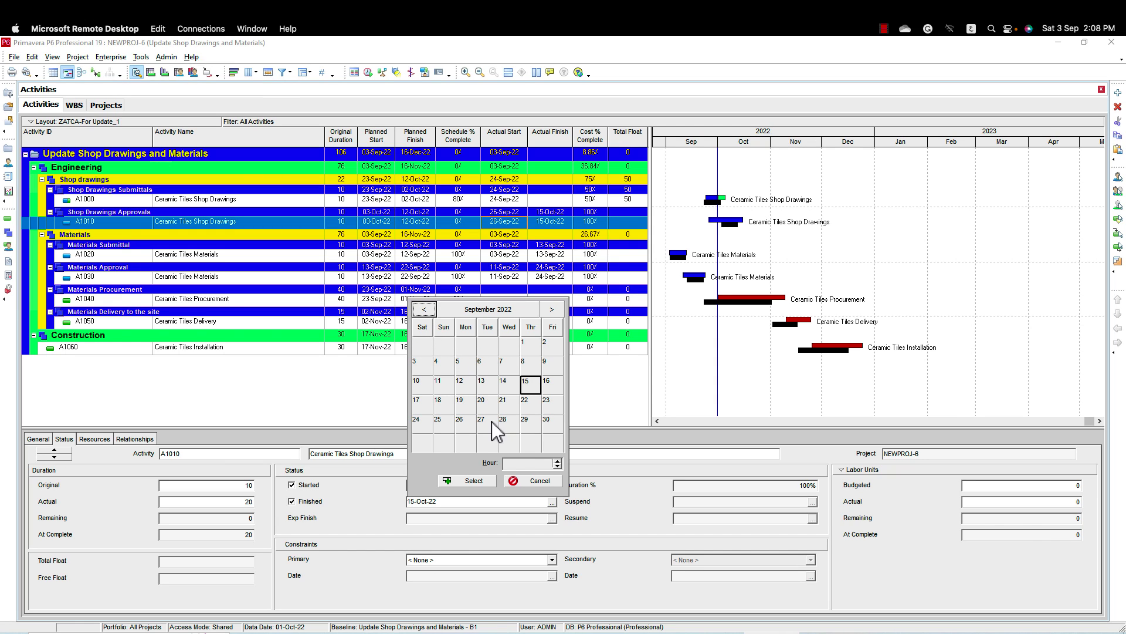
{"action": "double_click", "coordinate": [462, 423]}
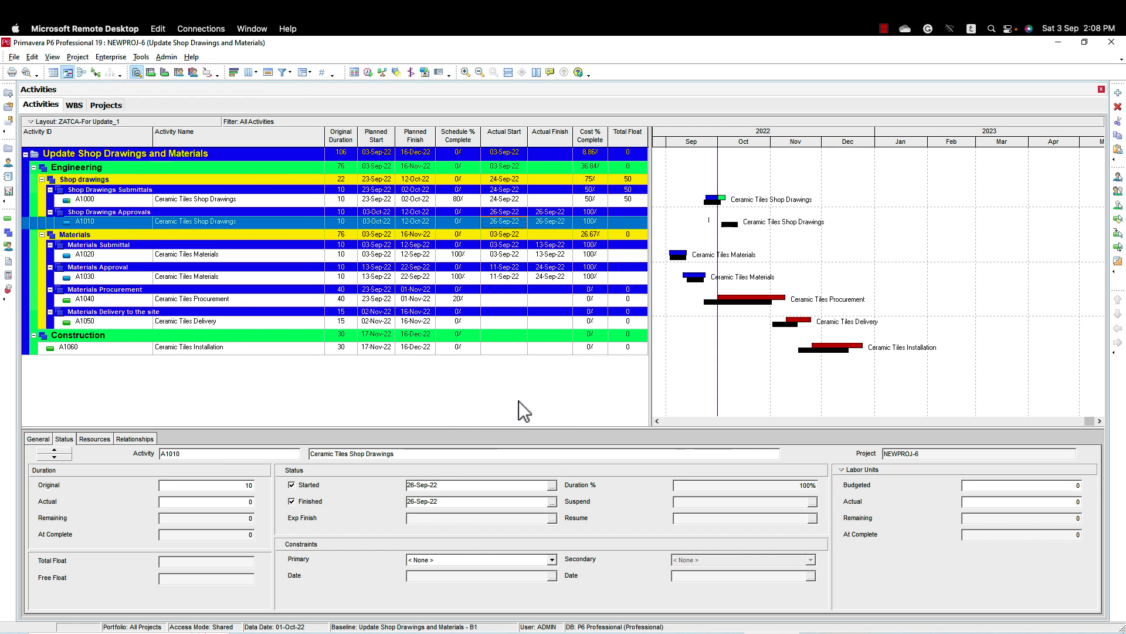
- Record shop drawings submittal activity A1000 as finished on 26-Sep-22
{"action": "left_click", "coordinate": [546, 200]}
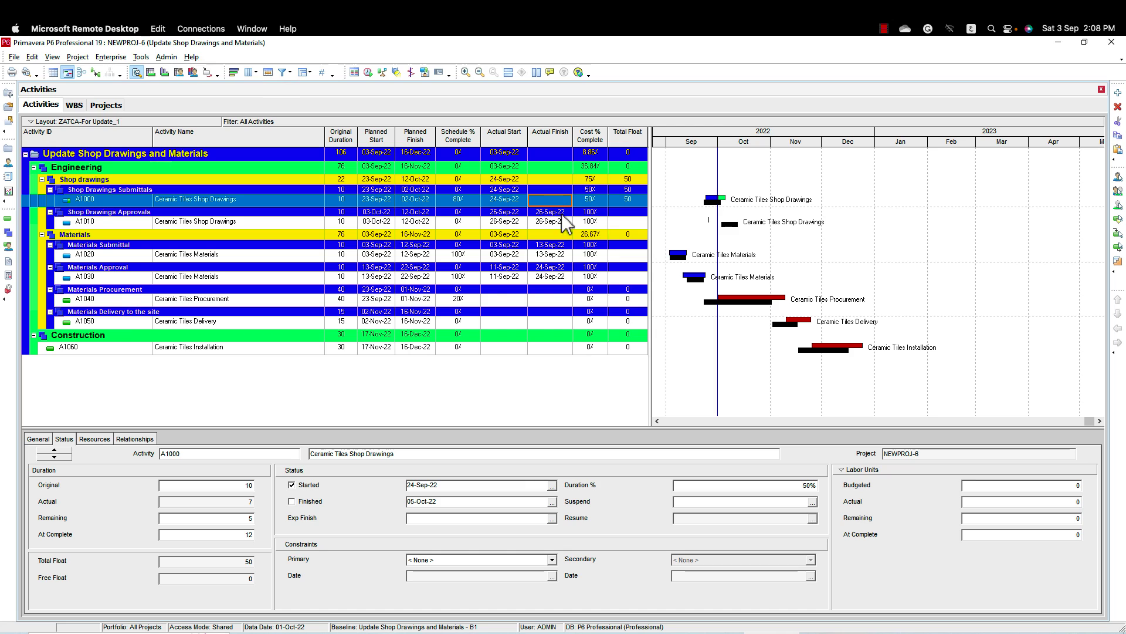
{"action": "left_click", "coordinate": [292, 501]}
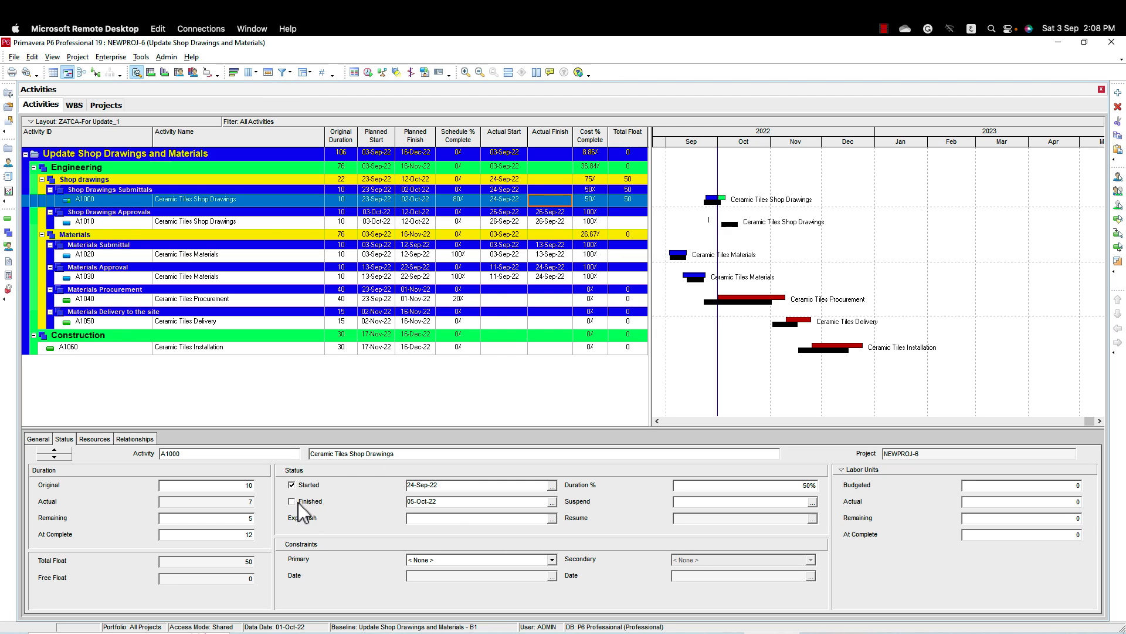
{"action": "left_click", "coordinate": [552, 503]}
{"action": "left_click", "coordinate": [425, 310]}
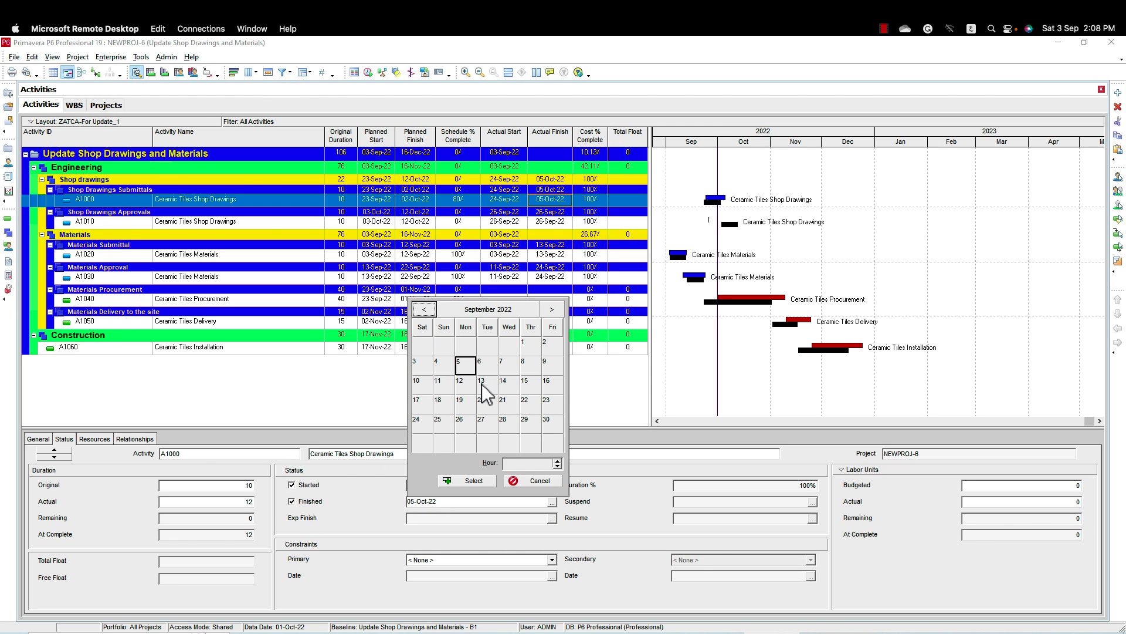
{"action": "left_click", "coordinate": [461, 420]}
{"action": "double_click", "coordinate": [461, 420]}
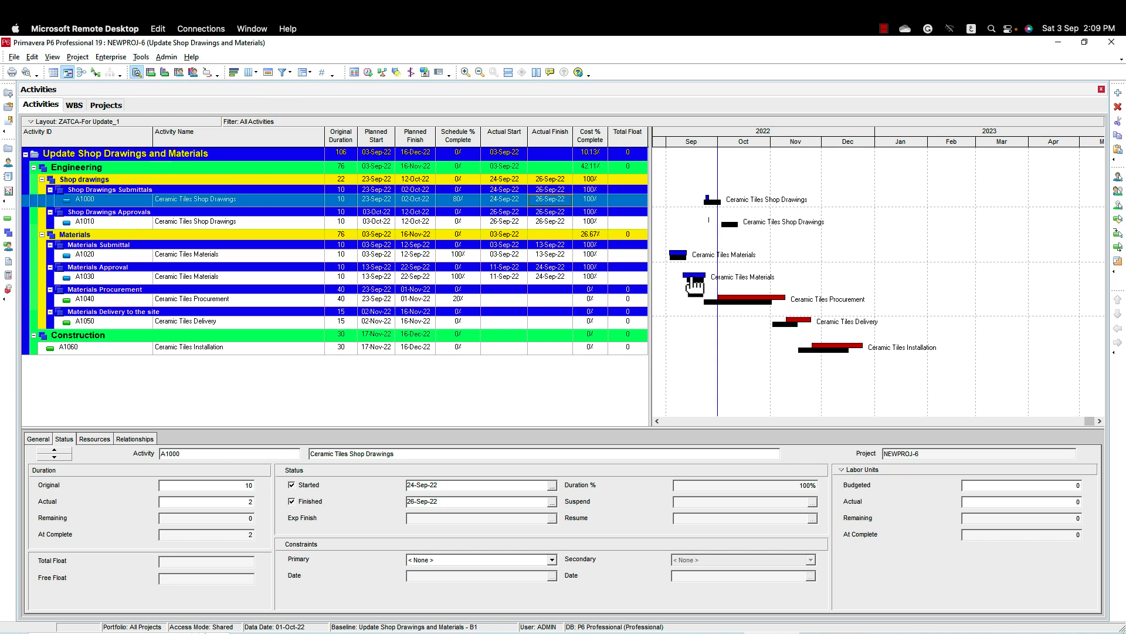
{"action": "left_click", "coordinate": [656, 281]}
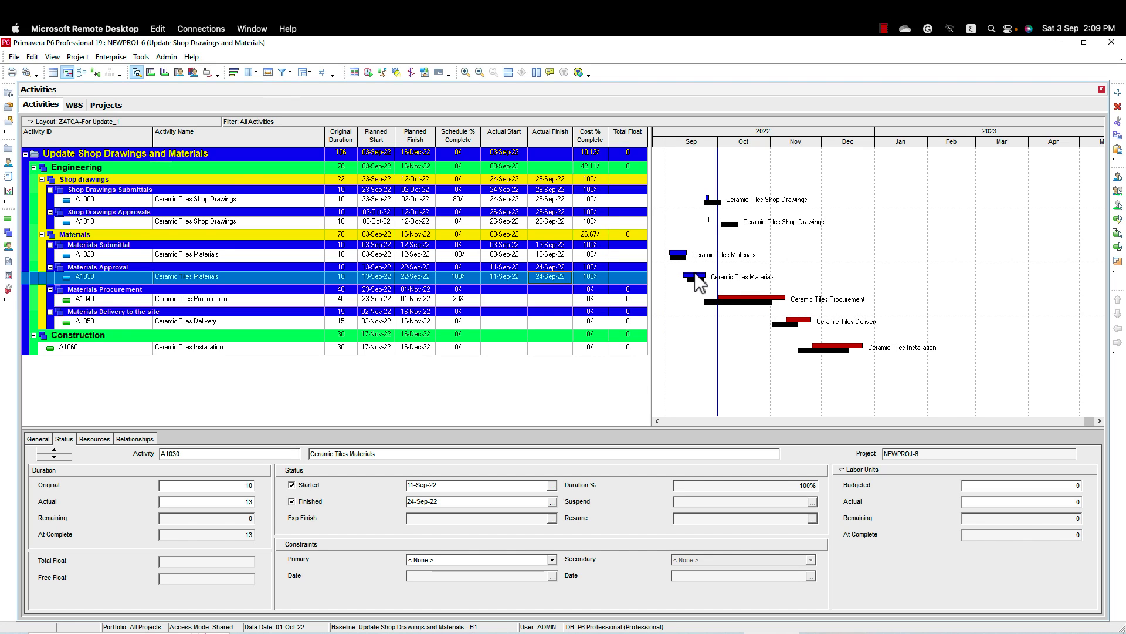
- Record material procurement activity A1040 as started on 24-Sep-22
{"action": "left_click", "coordinate": [741, 302]}
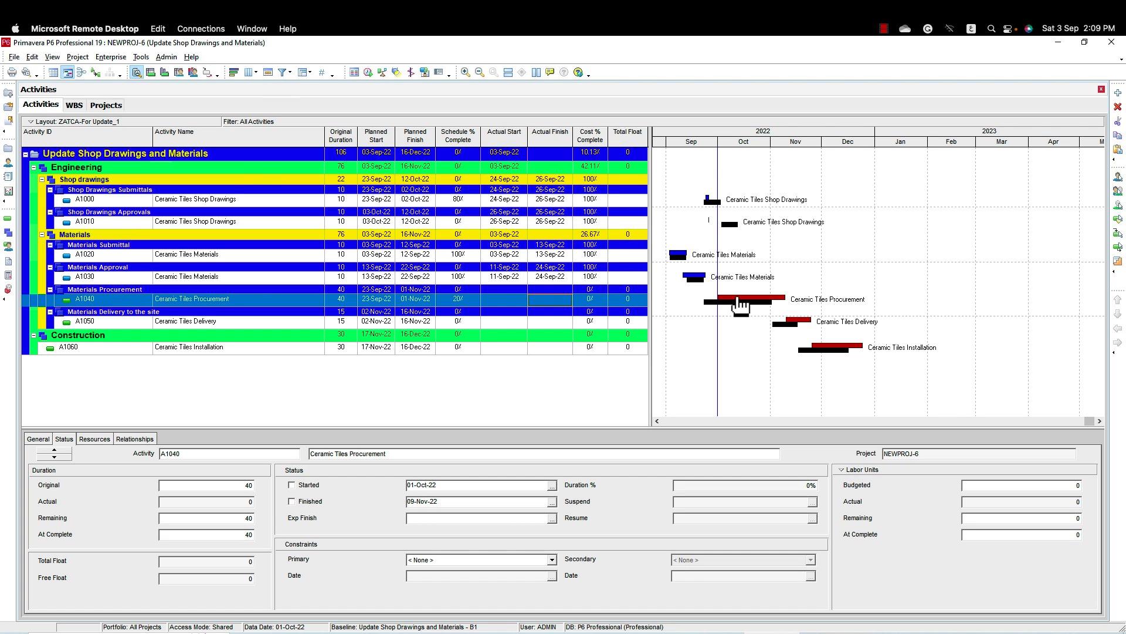
{"action": "left_click", "coordinate": [311, 491]}
{"action": "left_click", "coordinate": [552, 485]}
{"action": "left_click", "coordinate": [424, 293]}
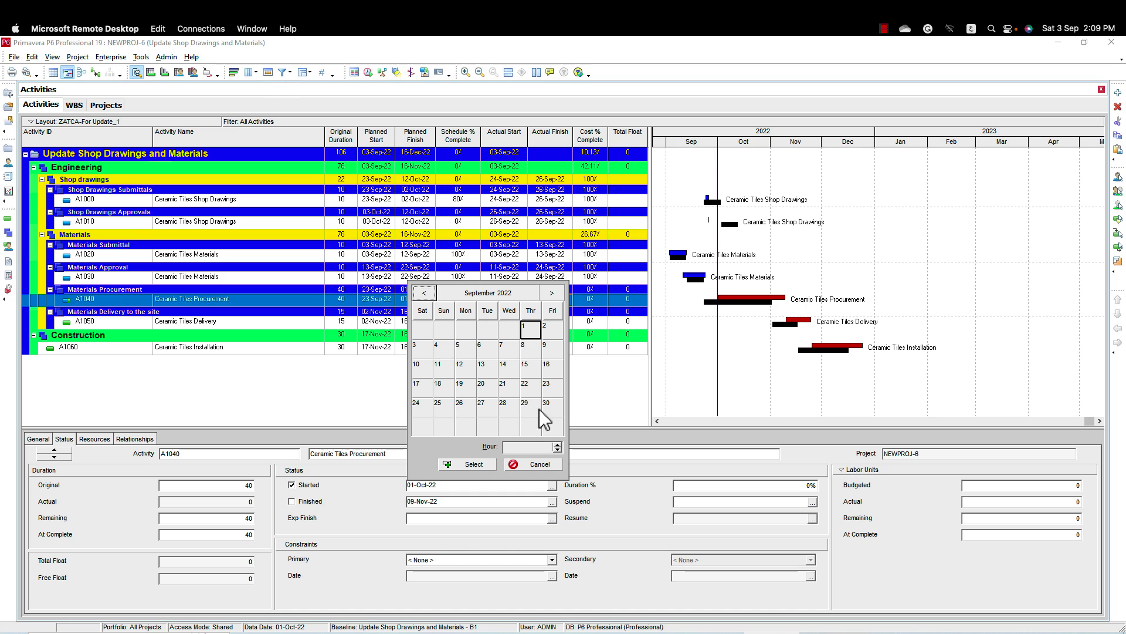
{"action": "double_click", "coordinate": [422, 405]}
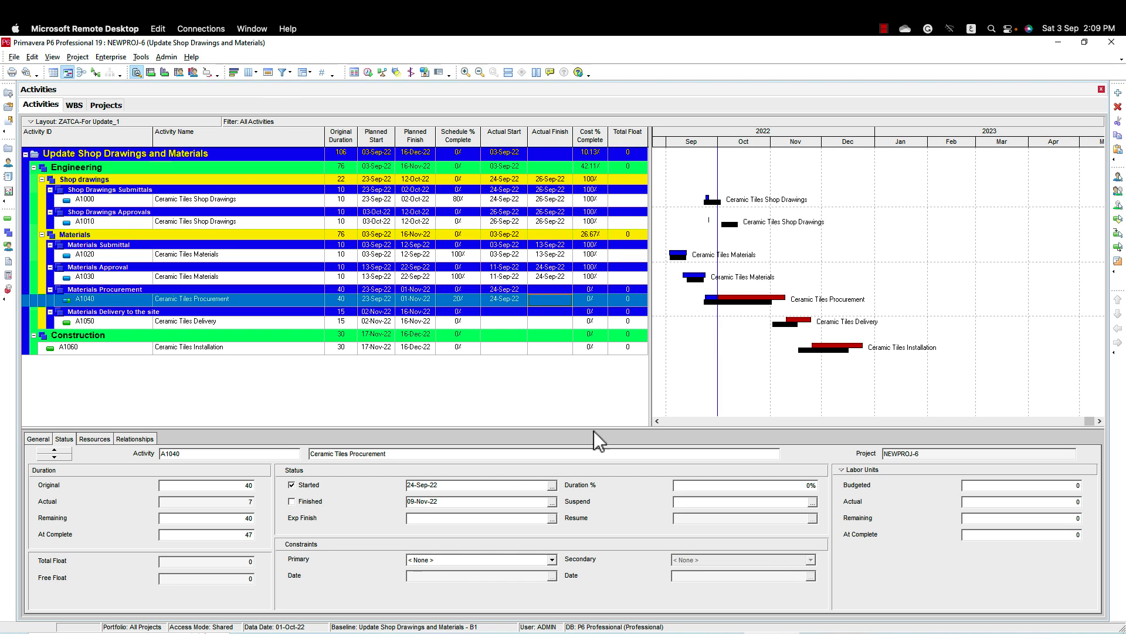
- Set the forecast finish of material procurement activity A1040 to 31-Oct-22, leaving it unfinished
{"action": "type", "text": "2"}
{"action": "left_click", "coordinate": [552, 502]}
{"action": "left_click", "coordinate": [425, 309]}
{"action": "double_click", "coordinate": [460, 424]}
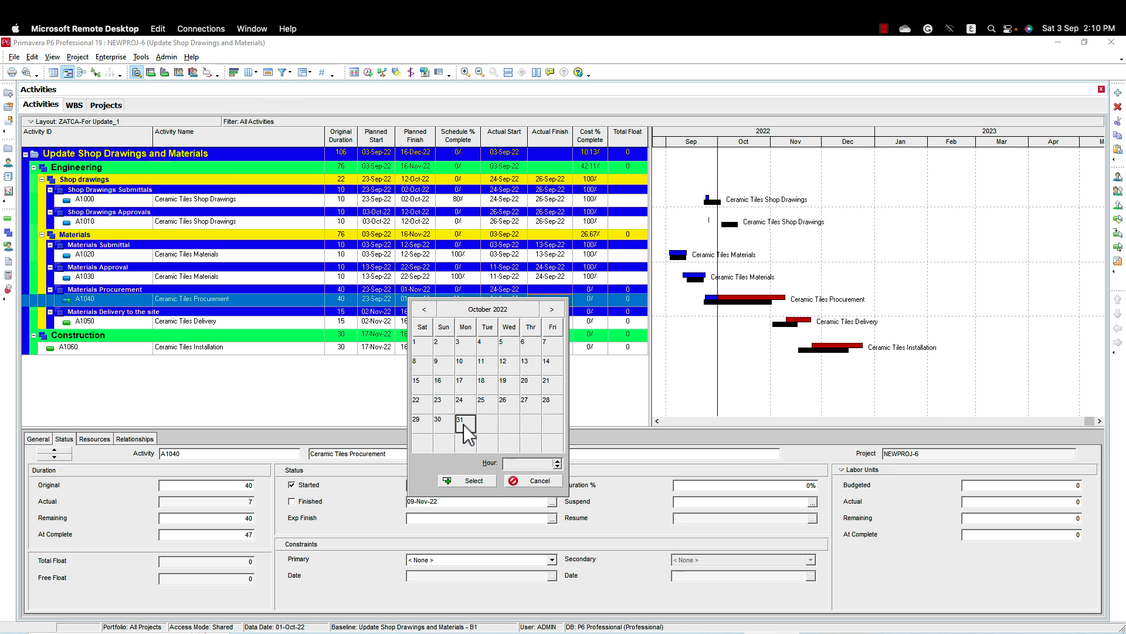
{"action": "left_click", "coordinate": [590, 299]}
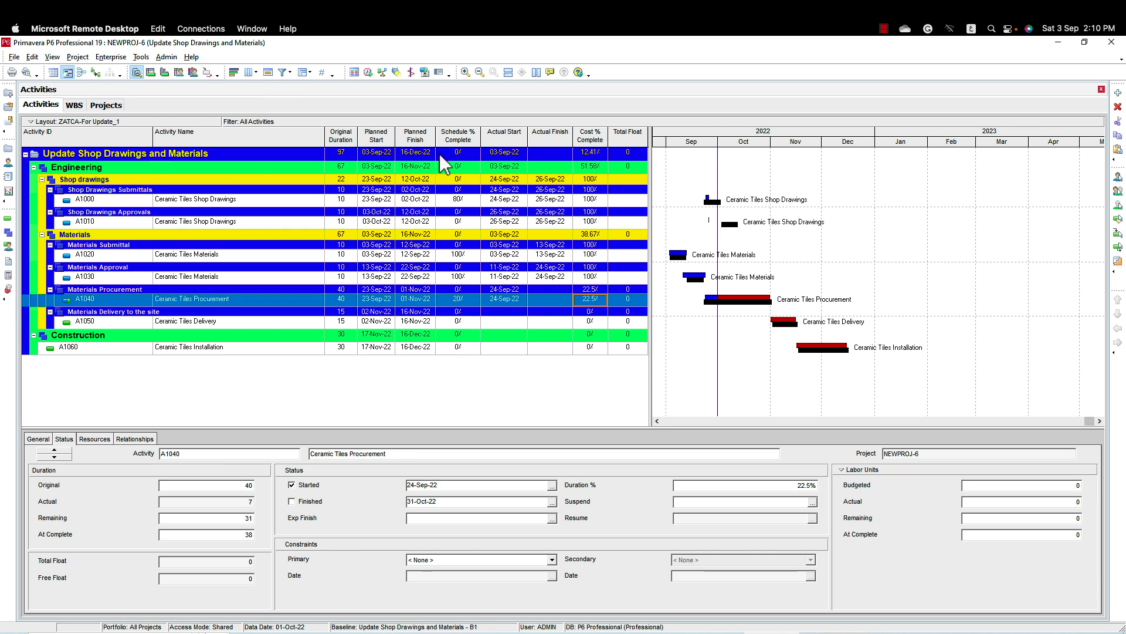
- Reschedule the project with a data date of 08-Oct-22 and set procurement activity A1040's forecast finish to 01-Nov-22
{"action": "left_click", "coordinate": [370, 73]}
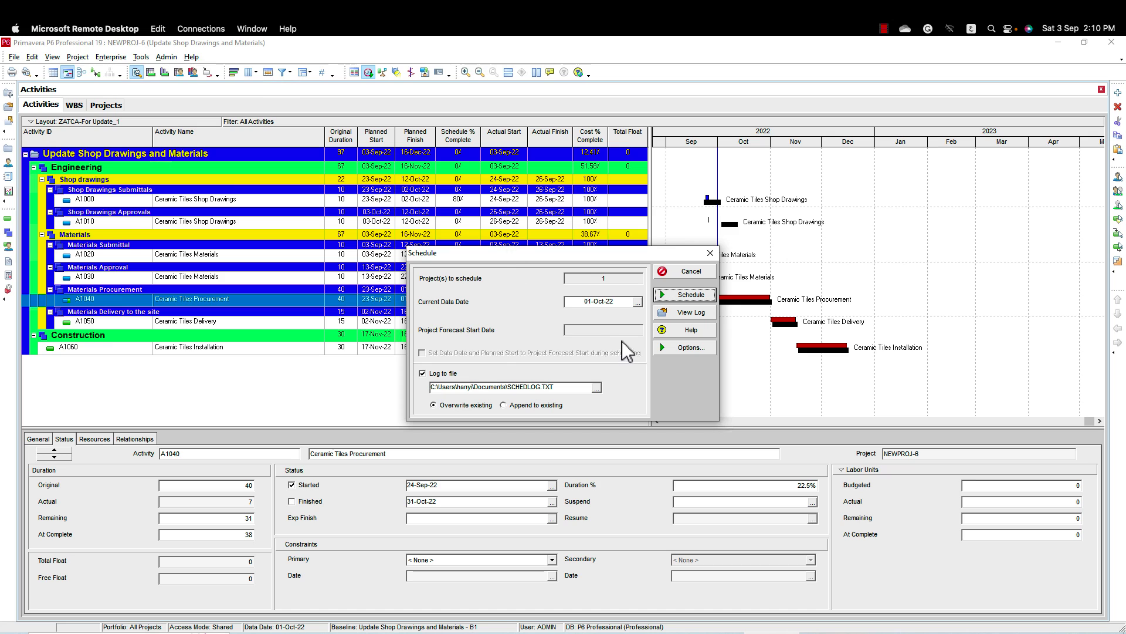
{"action": "left_click", "coordinate": [638, 301]}
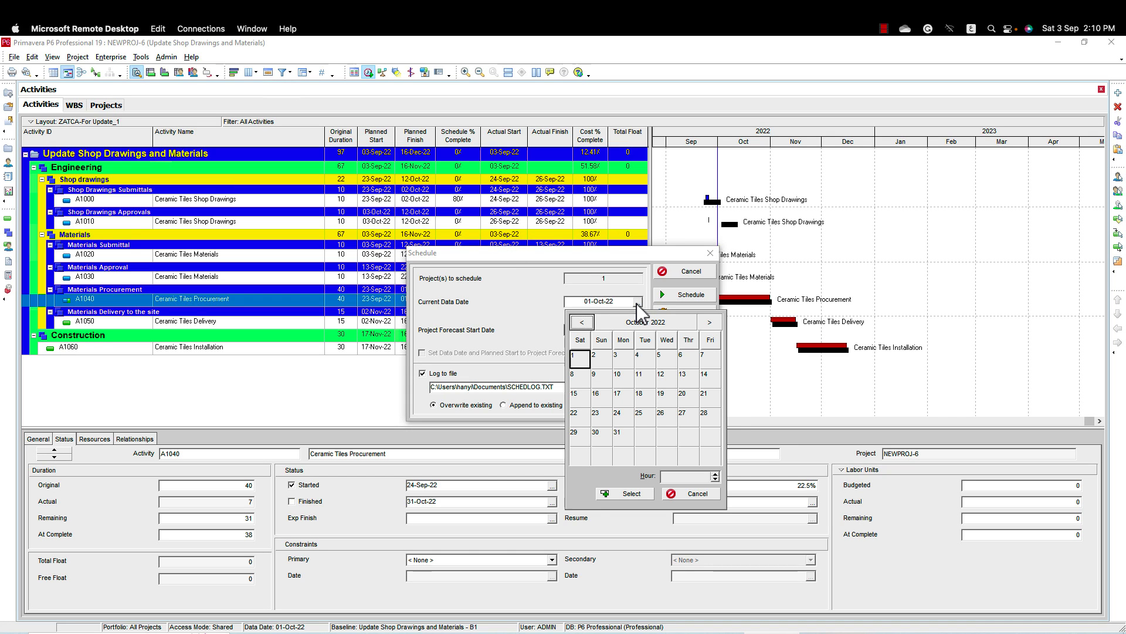
{"action": "left_click", "coordinate": [583, 376]}
{"action": "left_click", "coordinate": [583, 376]}
{"action": "left_click", "coordinate": [691, 296]}
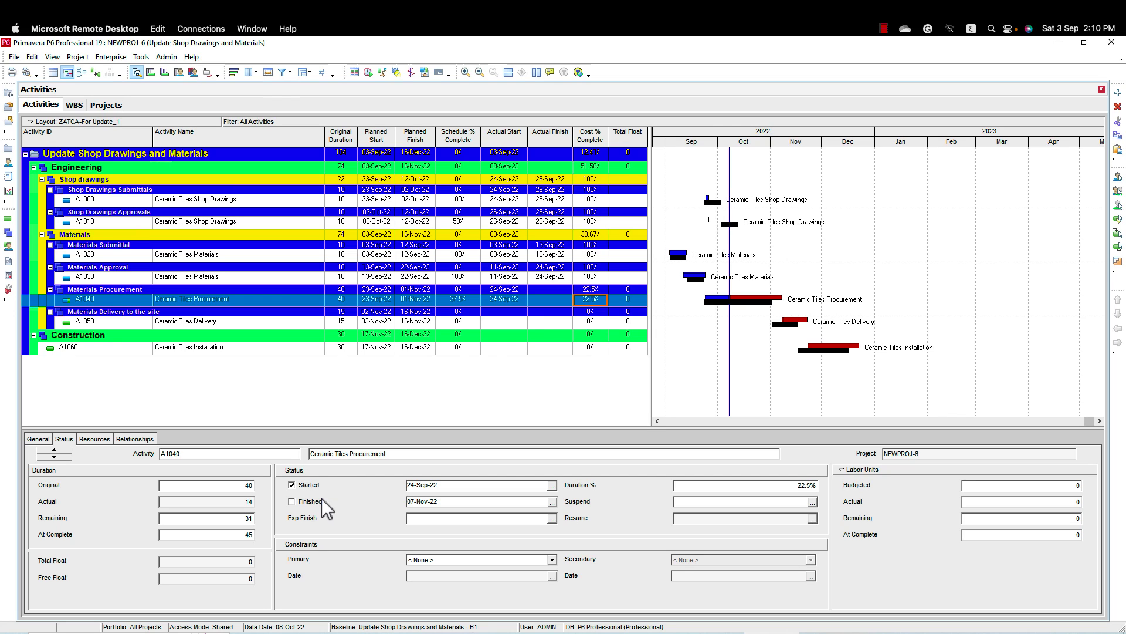
{"action": "left_click", "coordinate": [551, 502]}
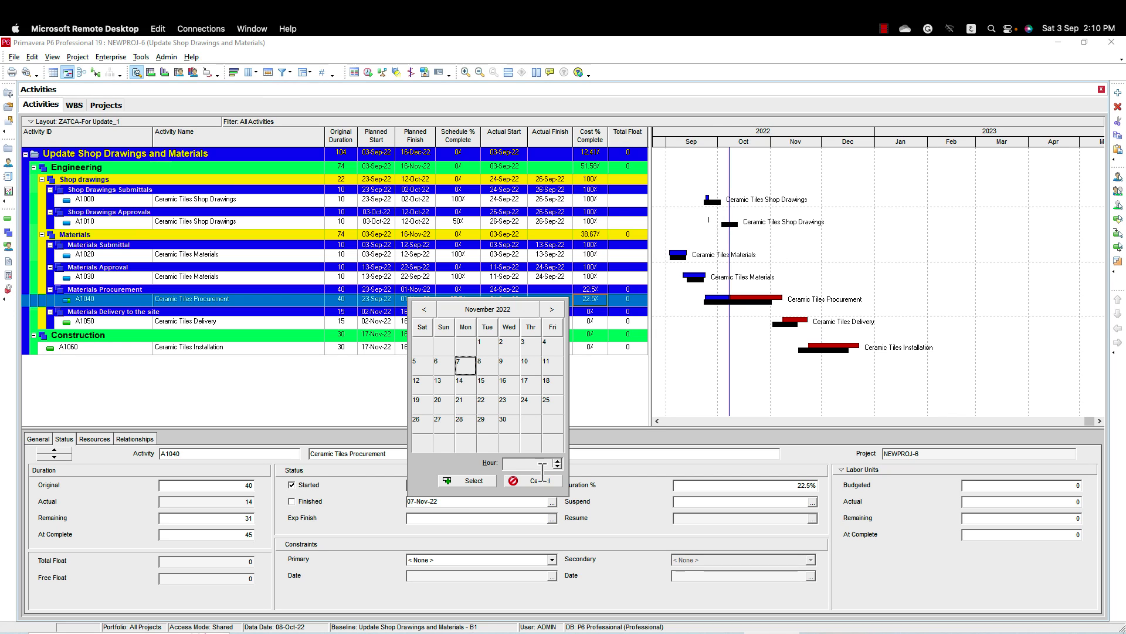
{"action": "double_click", "coordinate": [487, 350]}
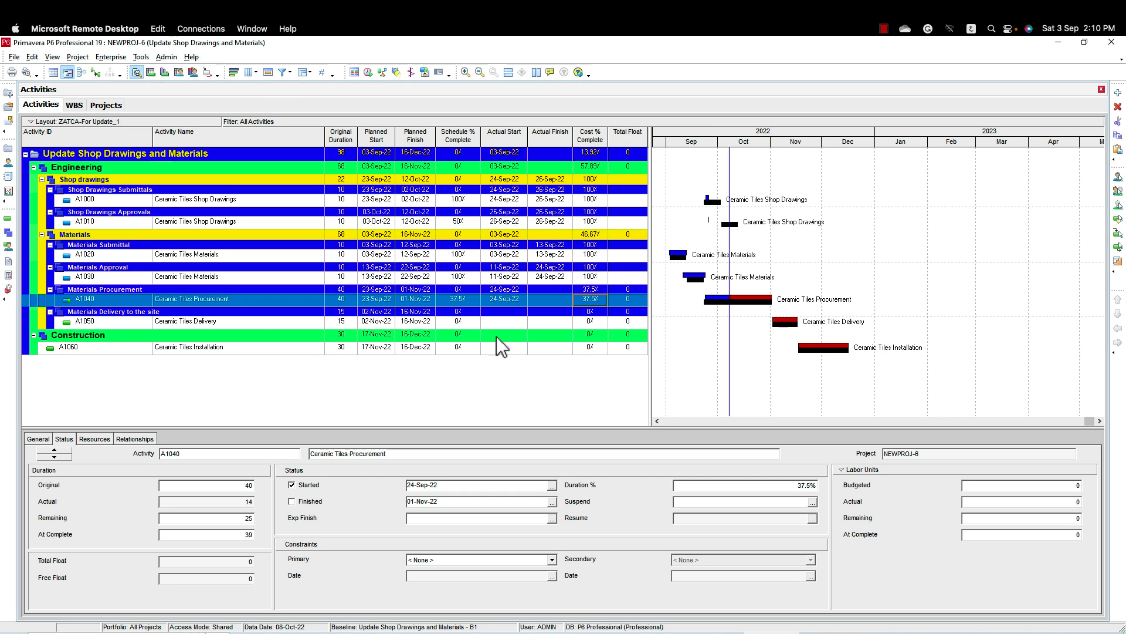
- Reschedule the project with a data date of 15-Oct-22
{"action": "left_click", "coordinate": [369, 72]}
{"action": "left_click", "coordinate": [638, 301]}
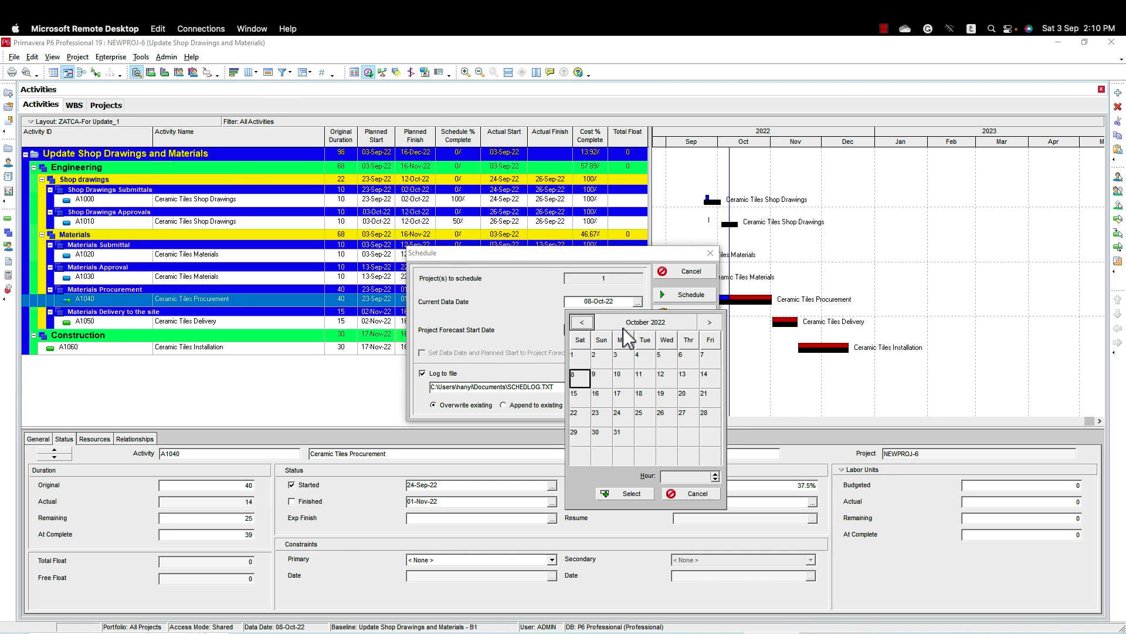
{"action": "double_click", "coordinate": [578, 394]}
{"action": "left_click", "coordinate": [686, 295]}
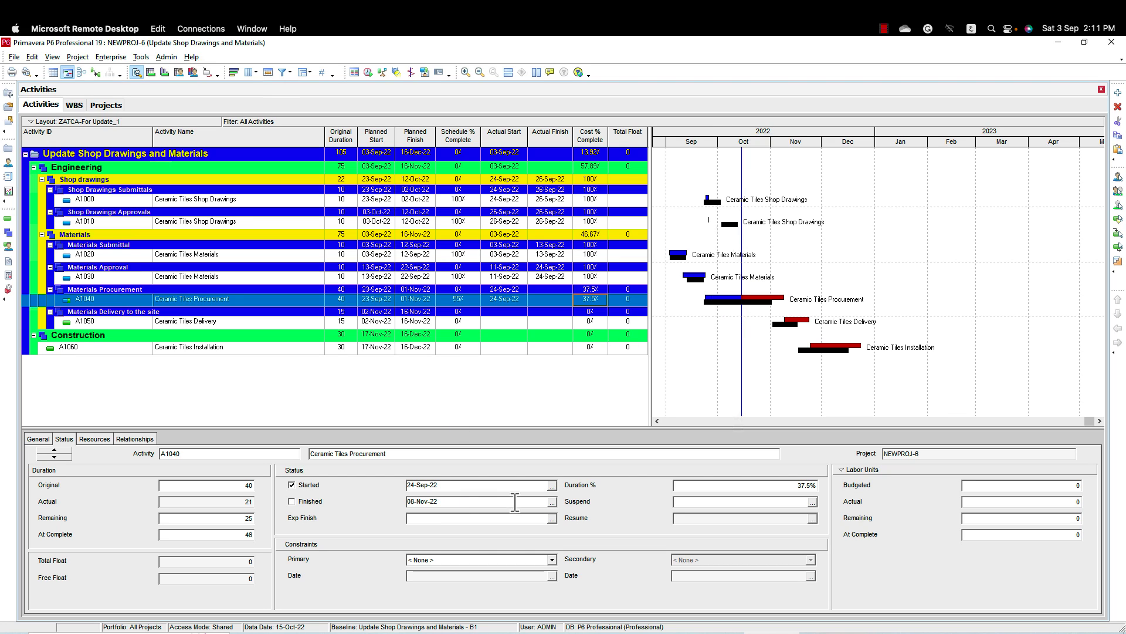
- Set the forecast finish of material procurement activity A1040 to 06-Nov-22
{"action": "left_click", "coordinate": [552, 501]}
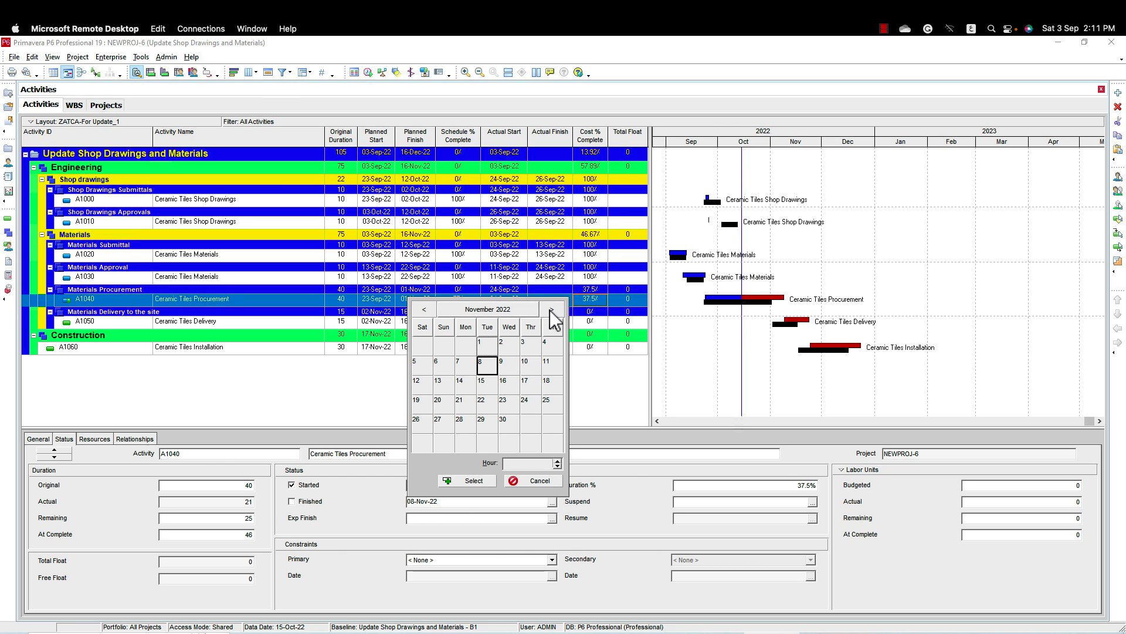
{"action": "double_click", "coordinate": [491, 365]}
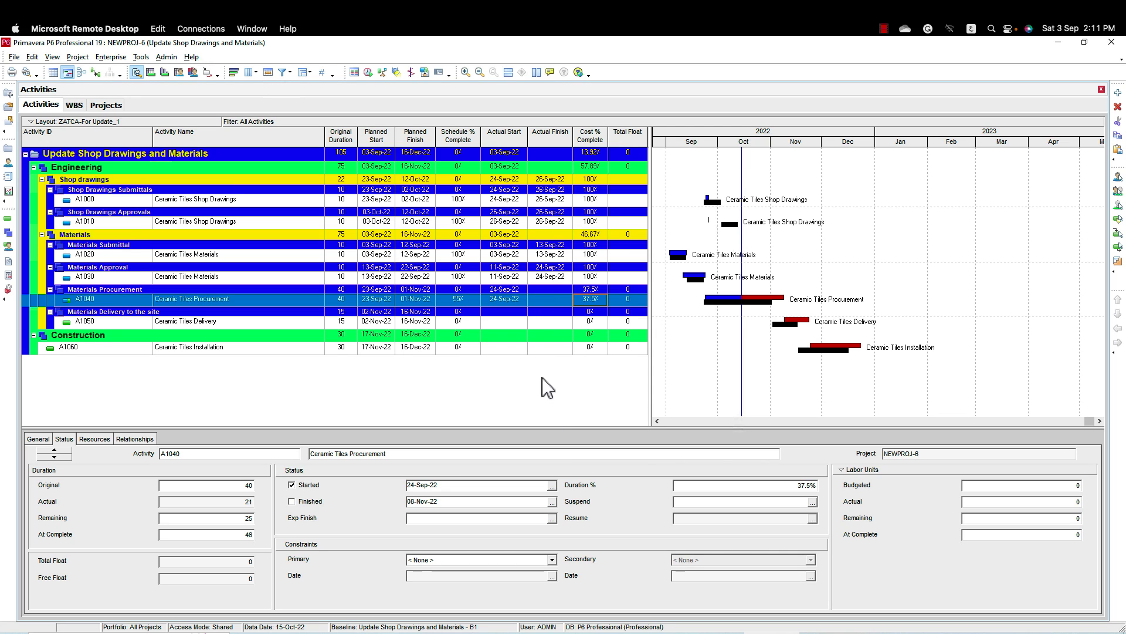
{"action": "left_click", "coordinate": [552, 502]}
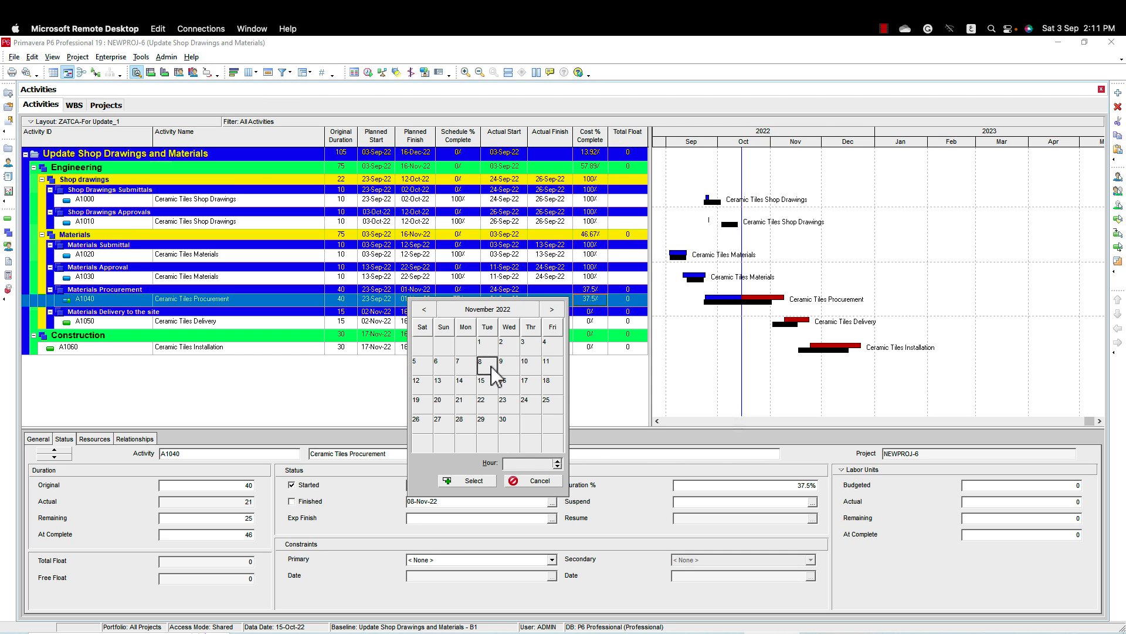
{"action": "left_click", "coordinate": [445, 365]}
{"action": "double_click", "coordinate": [446, 366]}
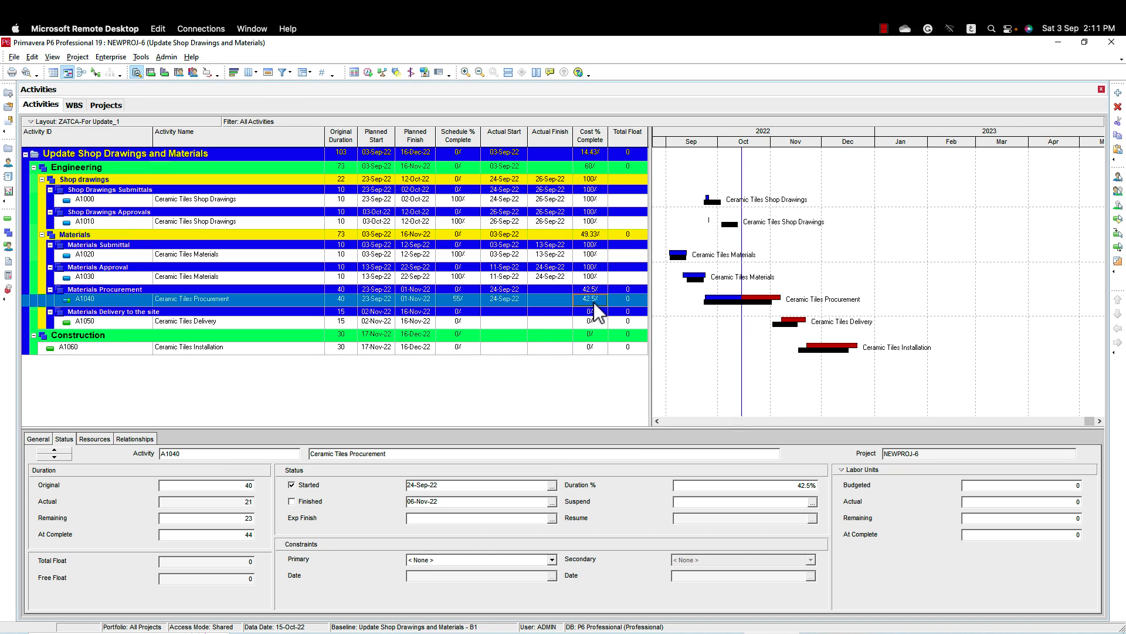